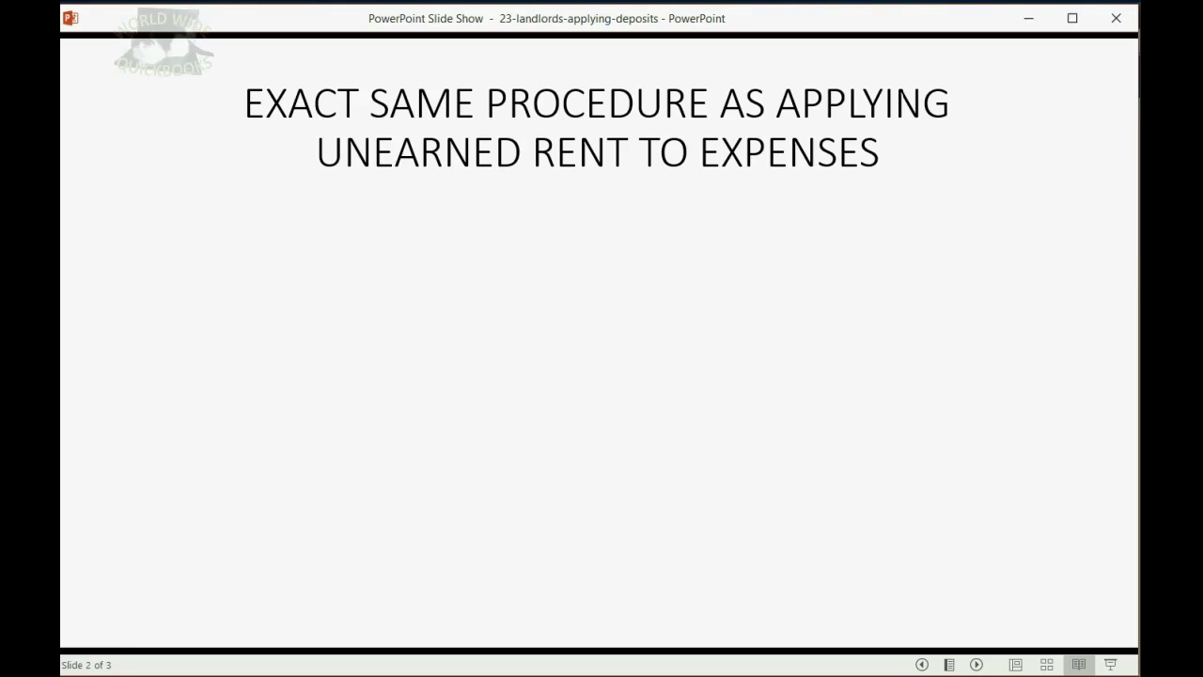
# - Reveal slide 2's three procedure steps, then advance to slide 3's January 15 fridge-repair example
pyautogui.press('Right')
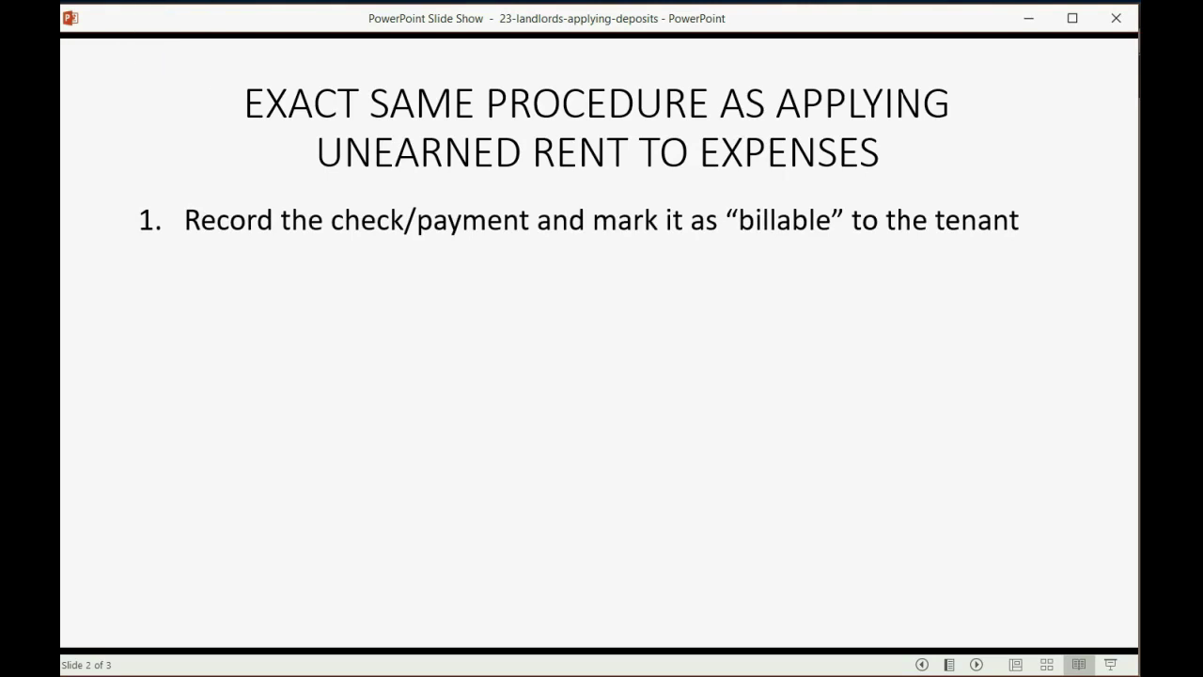
pyautogui.press('Right')
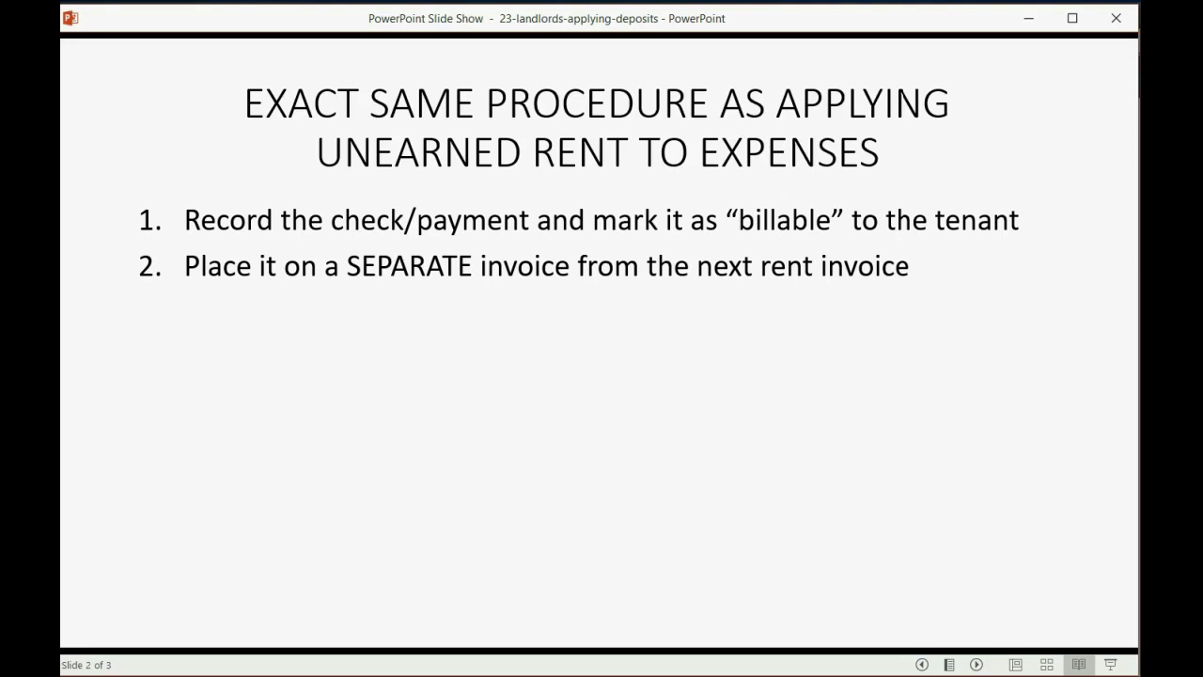
pyautogui.press('Right')
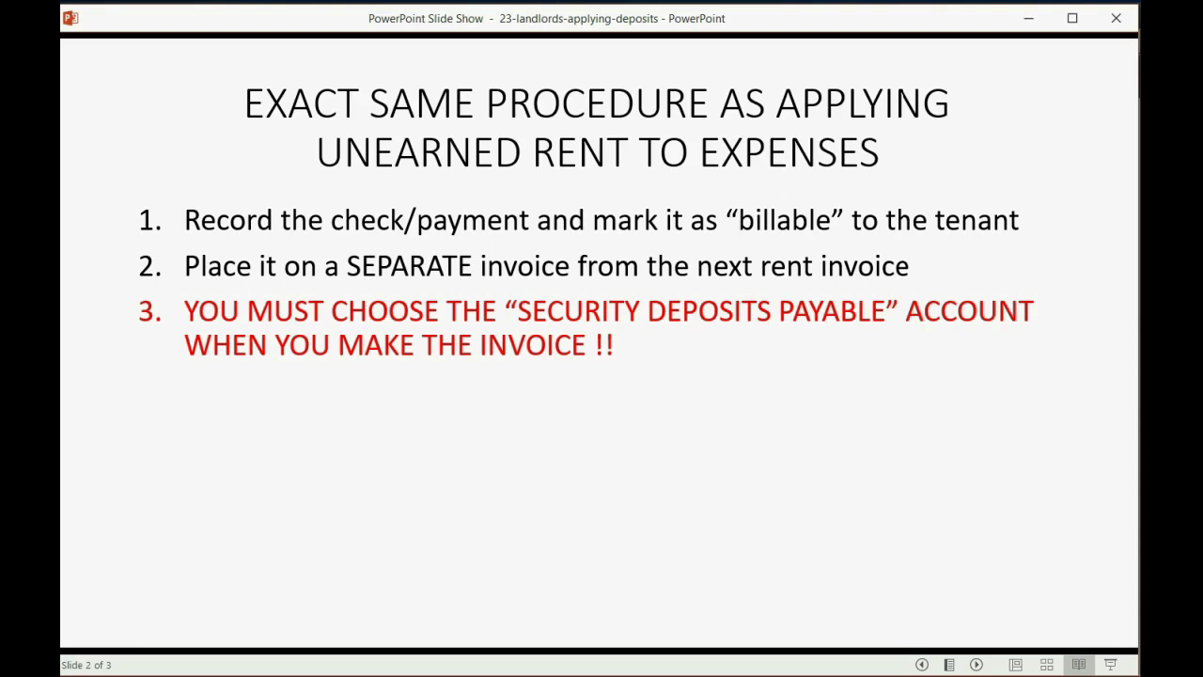
pyautogui.press('Right')
pyautogui.press('Right')
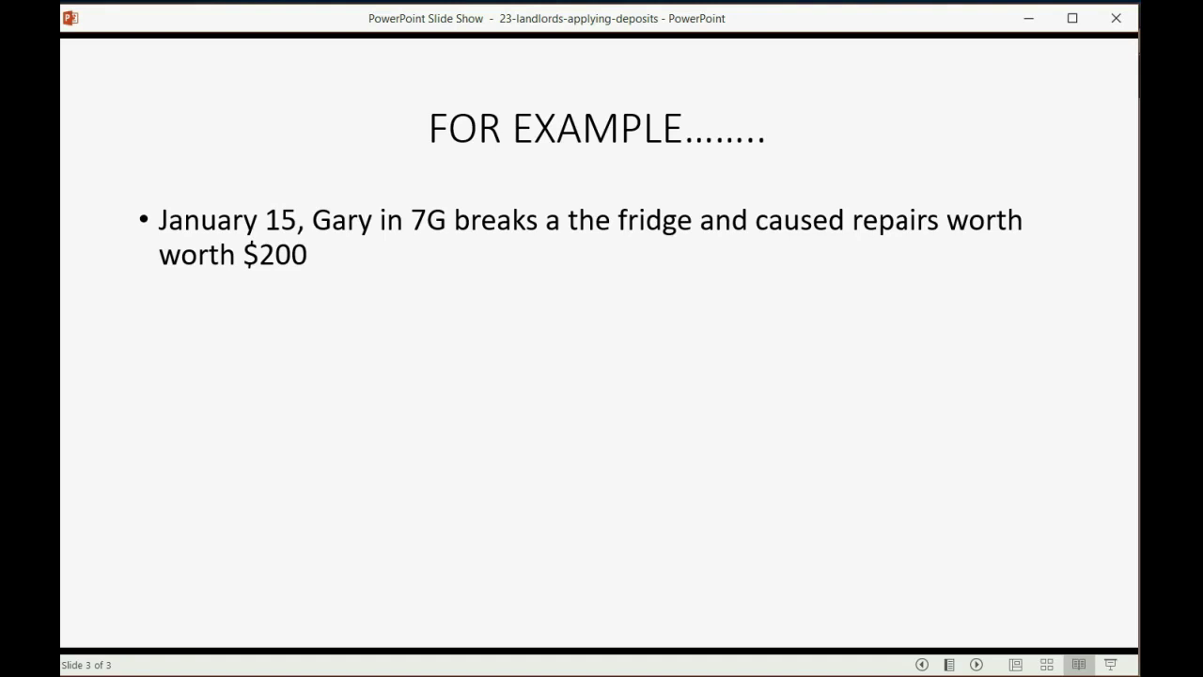
# - Reveal the $200 Rex Repair check #1787 bullet, then bring QuickBooks to the front
pyautogui.press('Right')
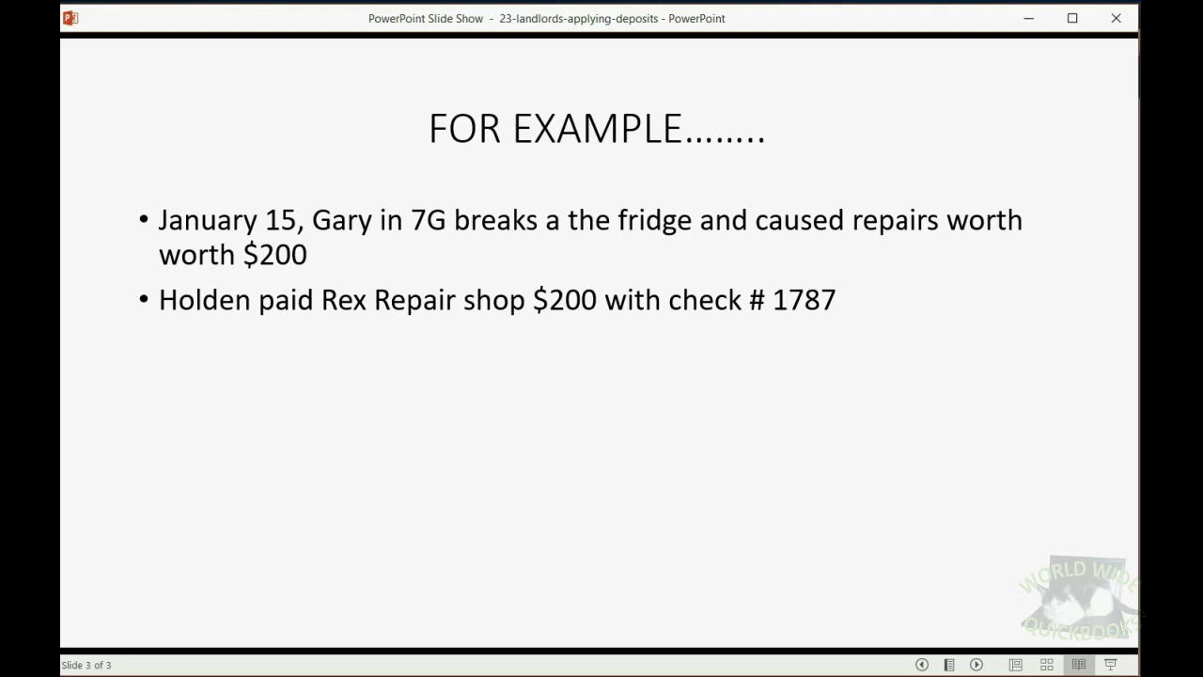
pyautogui.hotkey('alt', 'Tab')
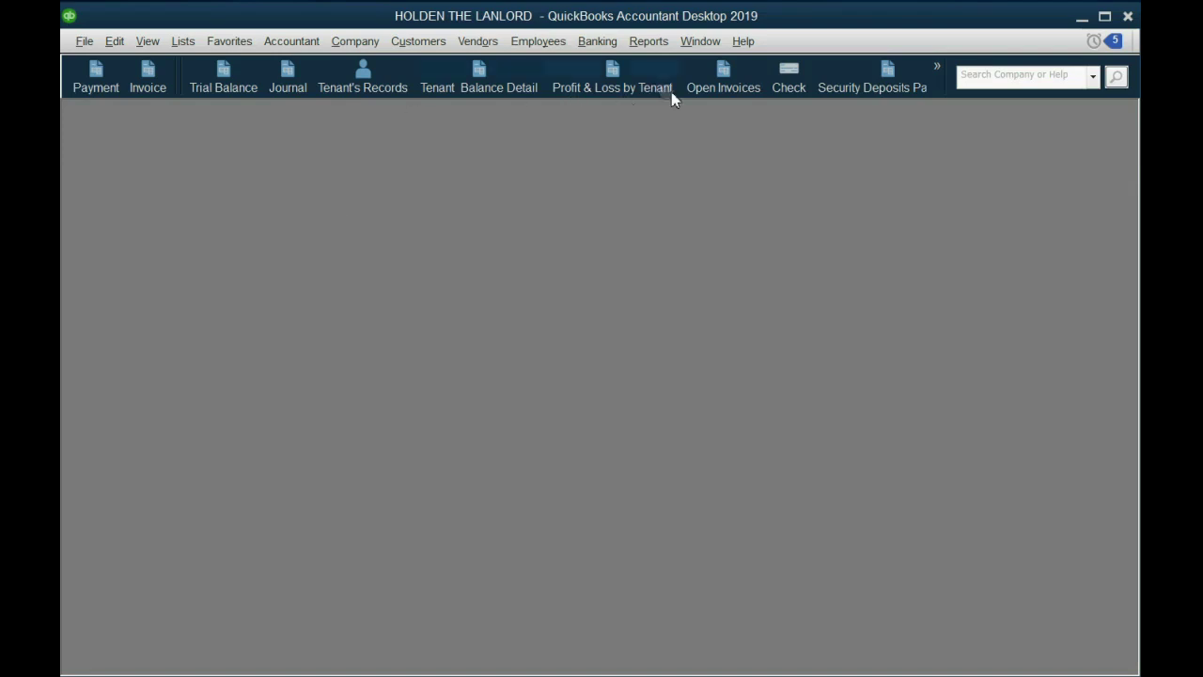
# - Start a new check to REX REPAIR for 200.00
pyautogui.click(784, 86)
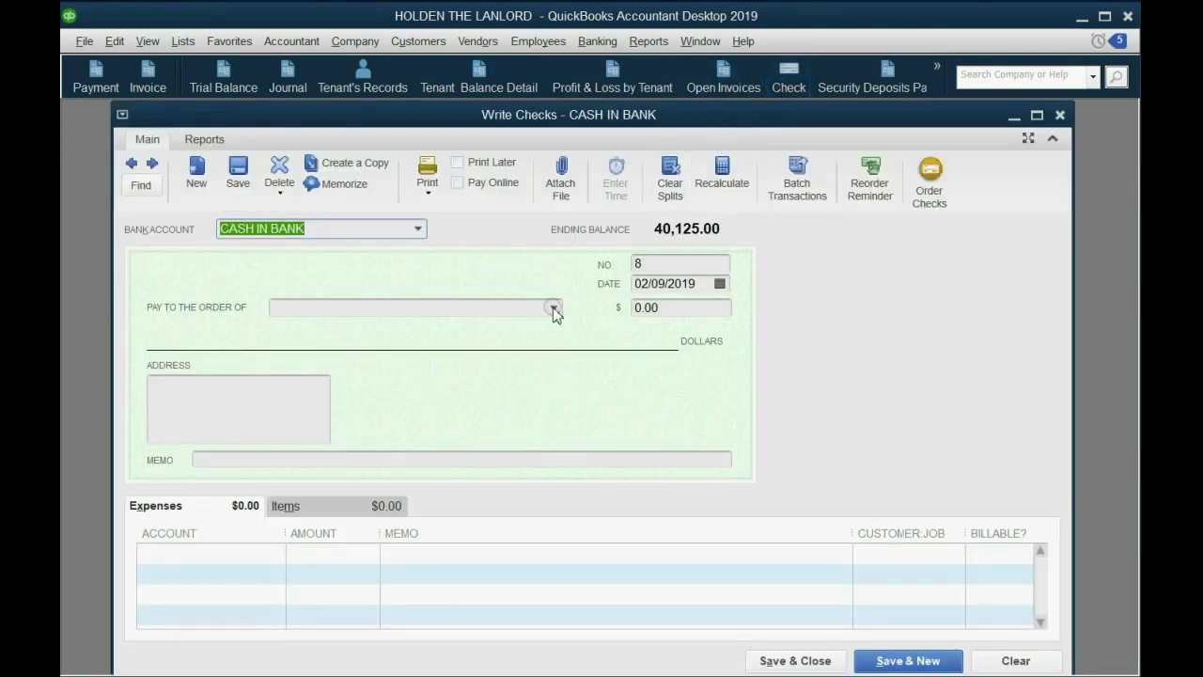
pyautogui.click(553, 308)
pyautogui.click(393, 634)
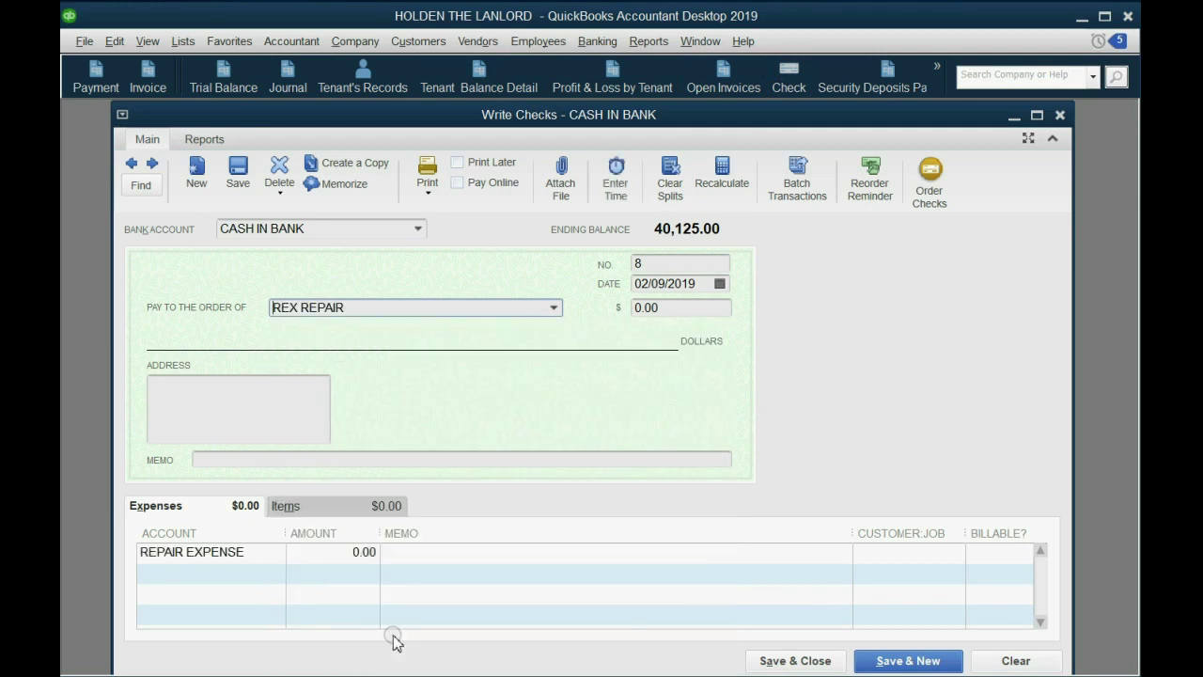
pyautogui.press('Tab')
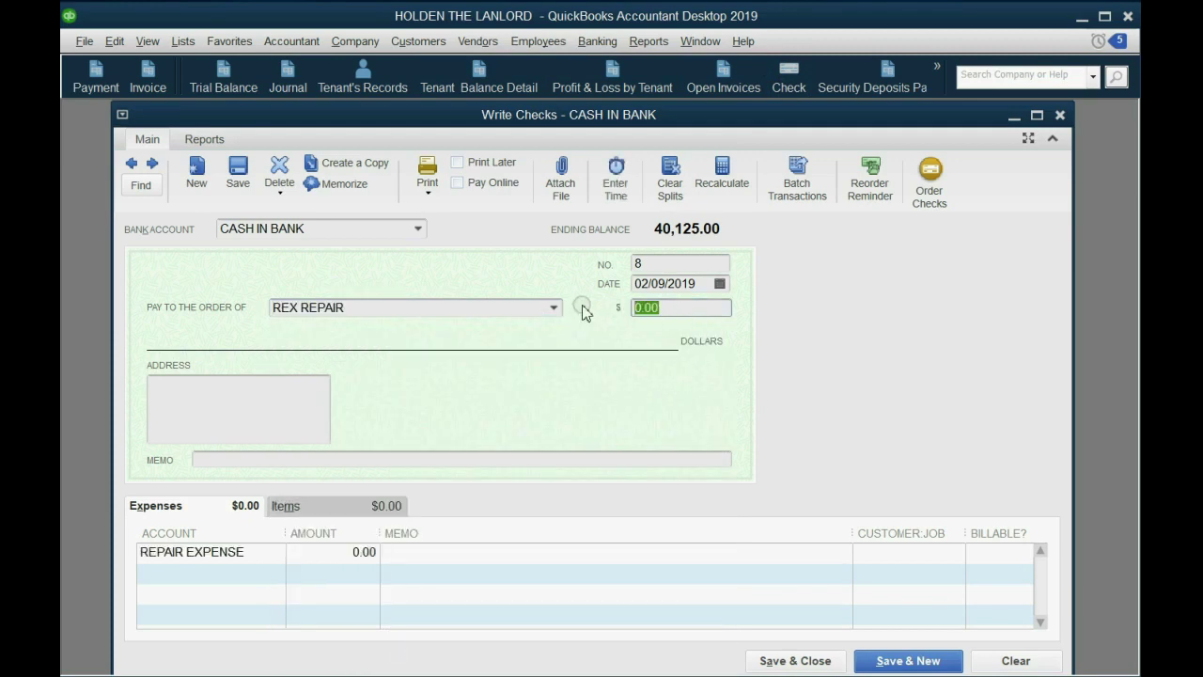
pyautogui.write('200')
pyautogui.press('Tab')
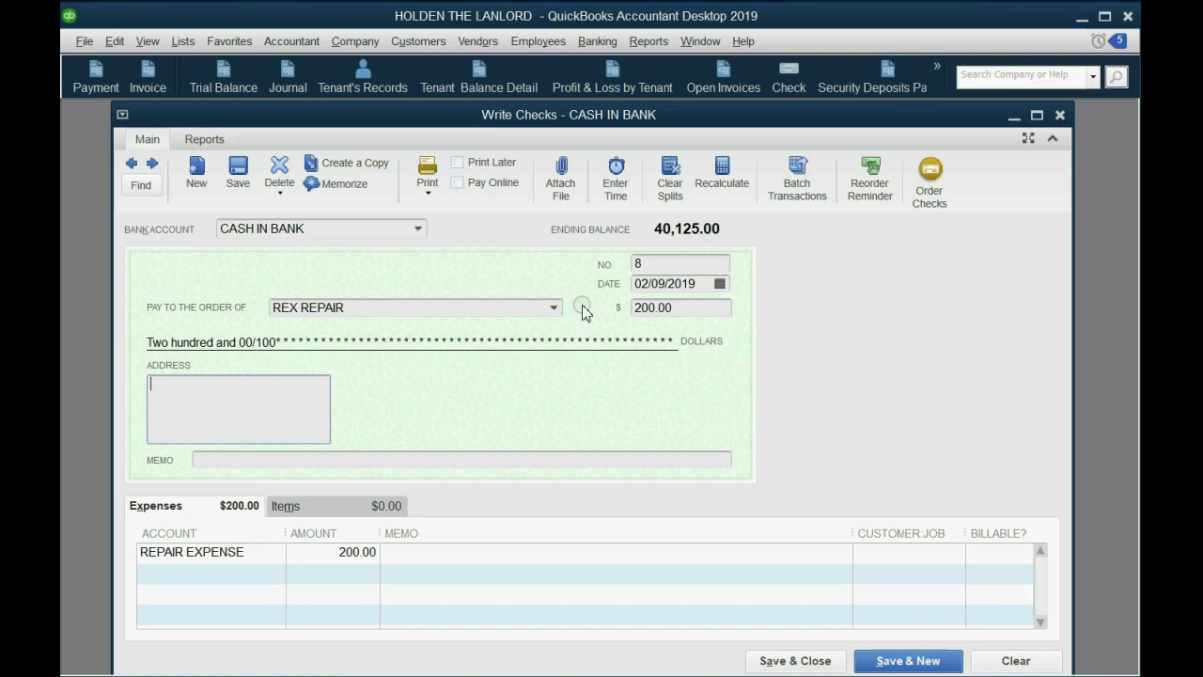
# - Date the Rex Repair check 01/15/2020
pyautogui.click(719, 284)
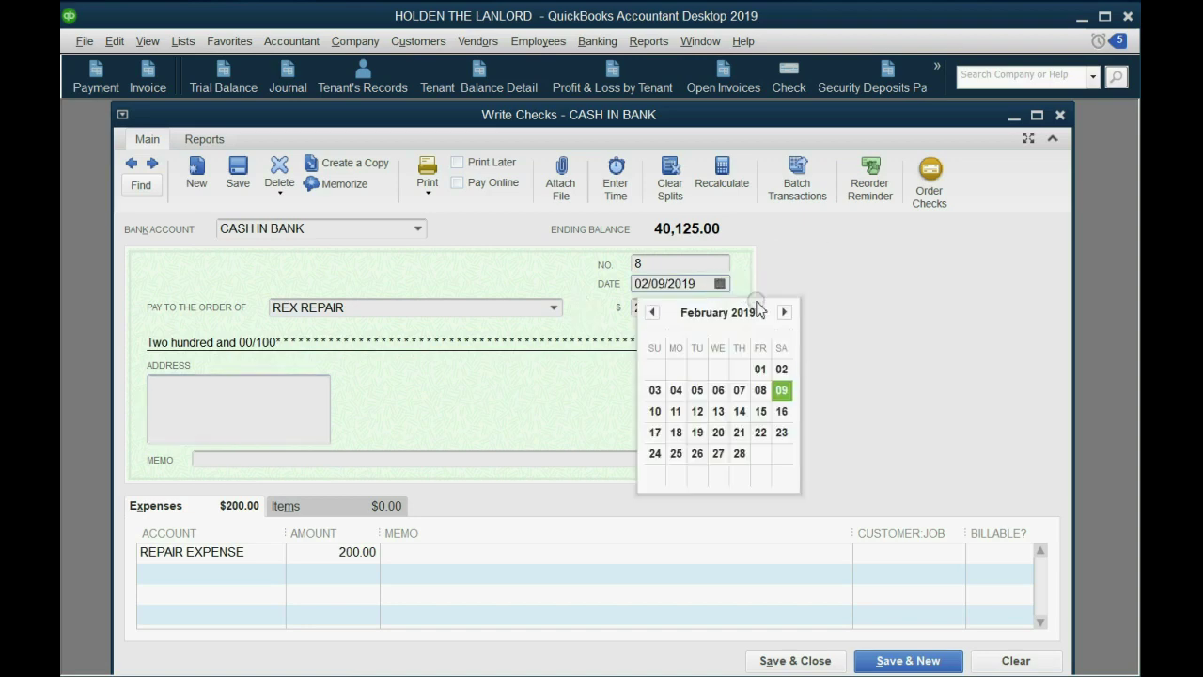
pyautogui.click(785, 312)
pyautogui.click(784, 312)
pyautogui.click(784, 312)
pyautogui.click(784, 312)
pyautogui.click(785, 312)
pyautogui.click(784, 312)
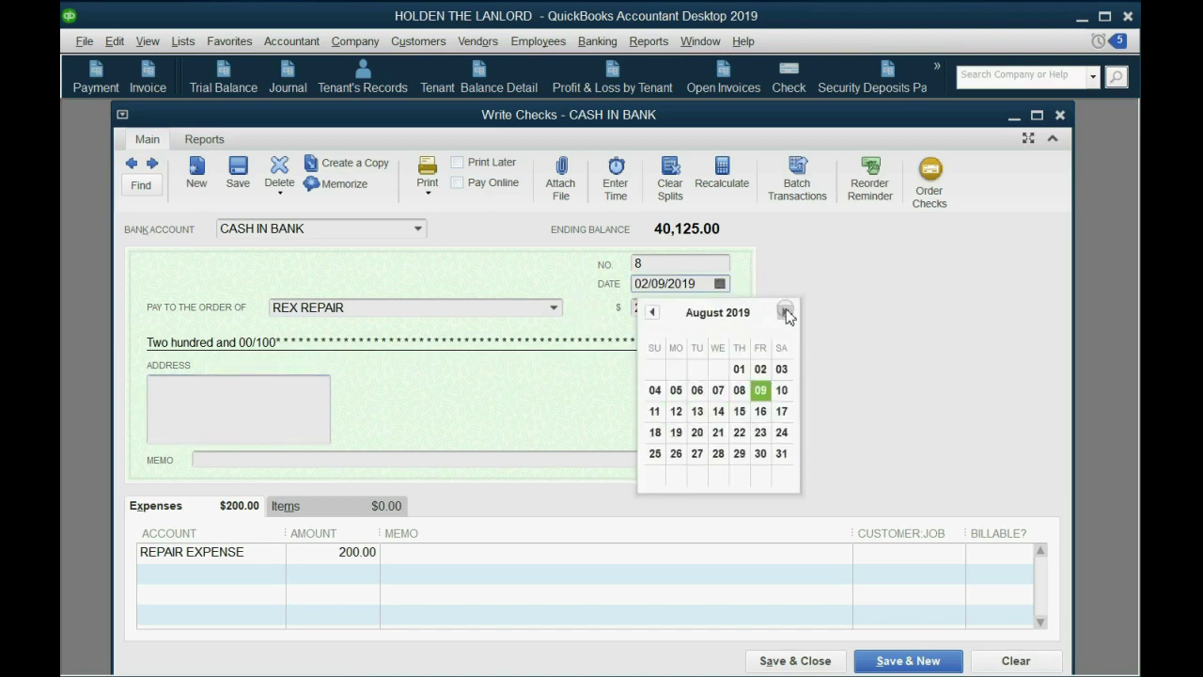
pyautogui.click(785, 312)
pyautogui.click(785, 312)
pyautogui.click(785, 312)
pyautogui.click(784, 312)
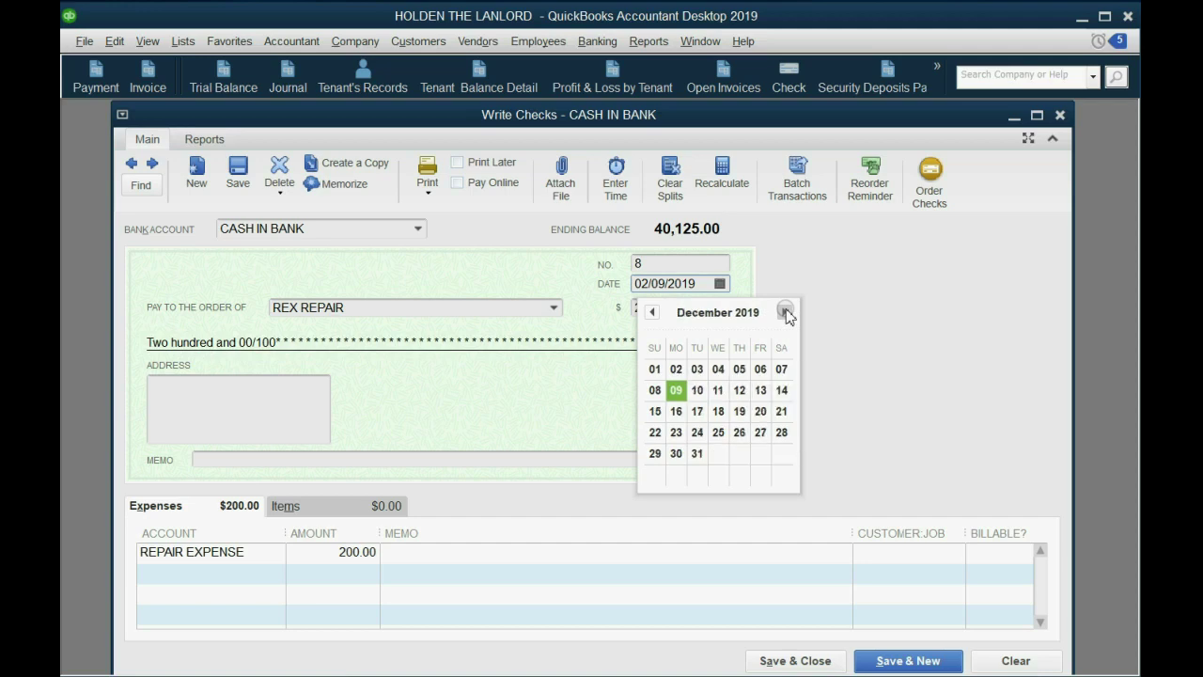
pyautogui.click(785, 312)
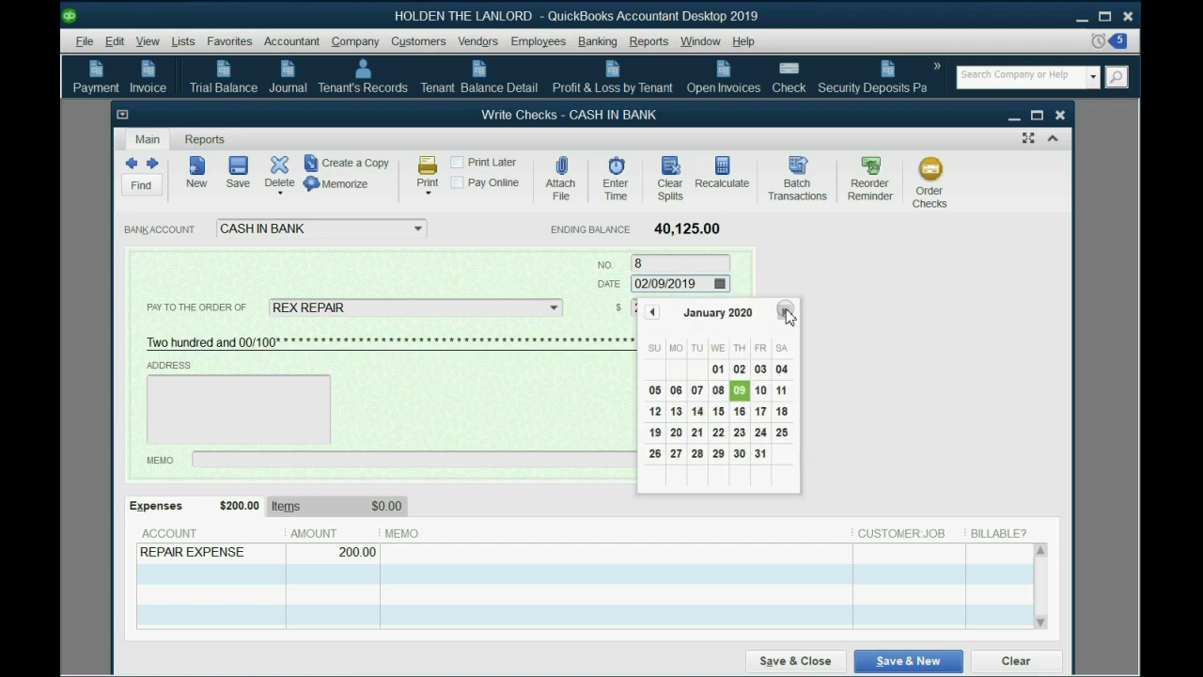
pyautogui.click(719, 411)
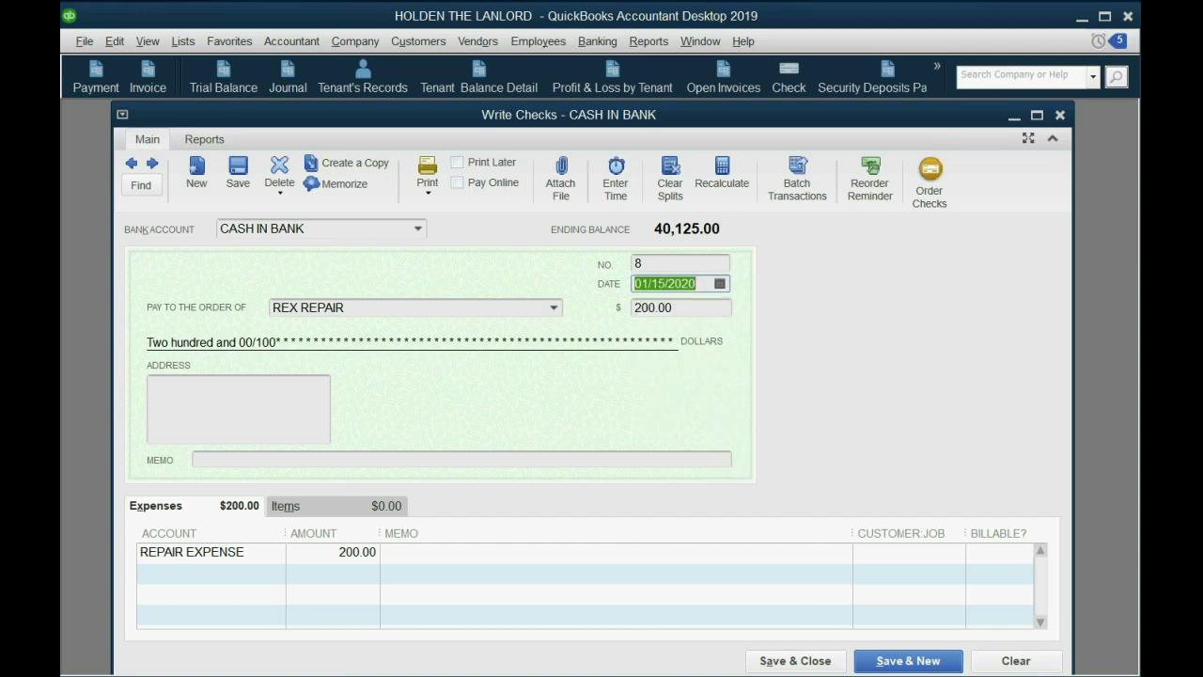
pyautogui.hotkey('alt', 'Tab')
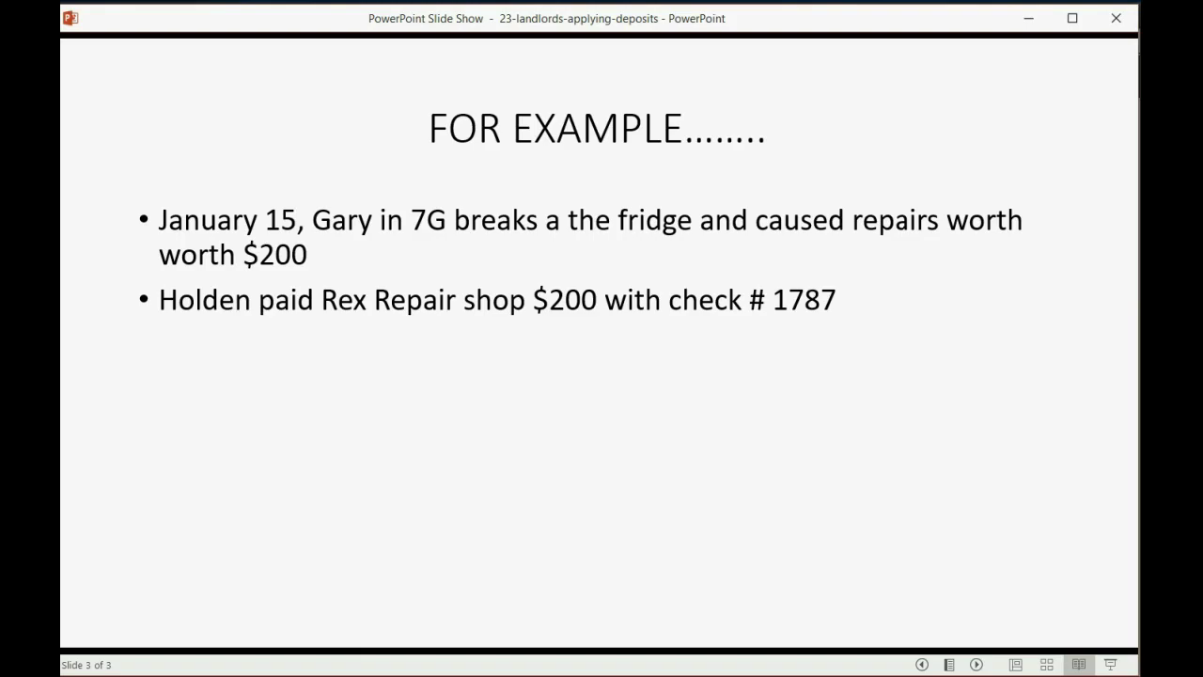
pyautogui.hotkey('alt', 'Tab')
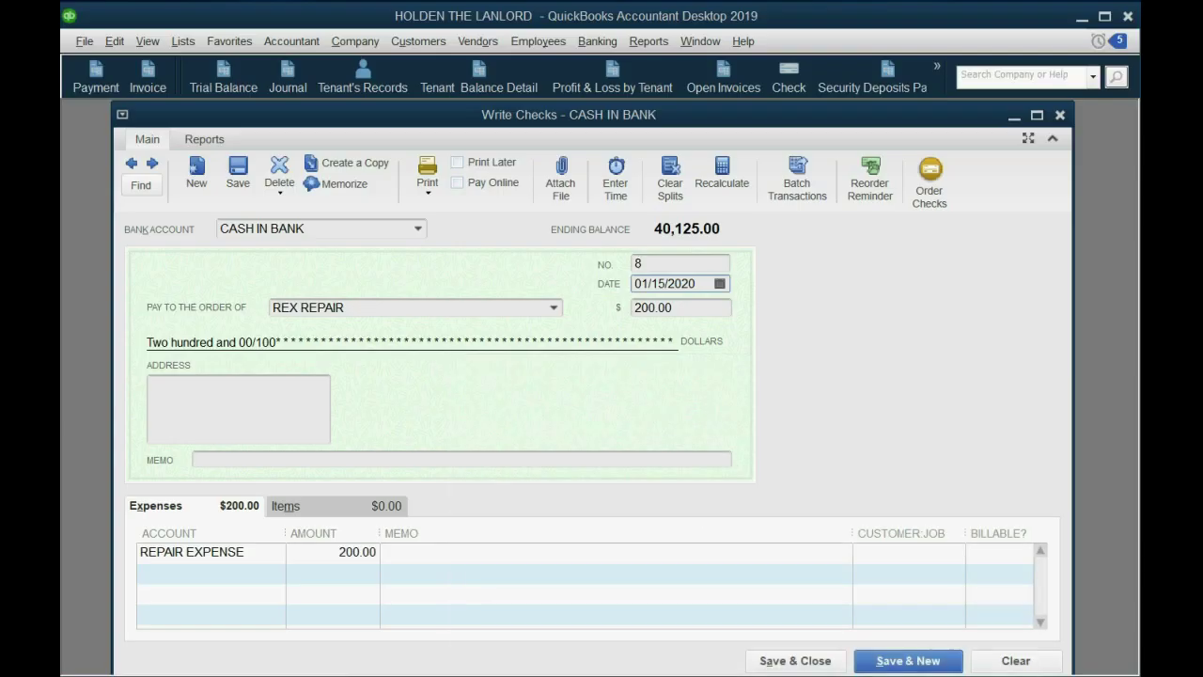
# - Number the check 1787, bill it to the Peyton Place tenant job, and save it
pyautogui.click(663, 264)
pyautogui.write('1')
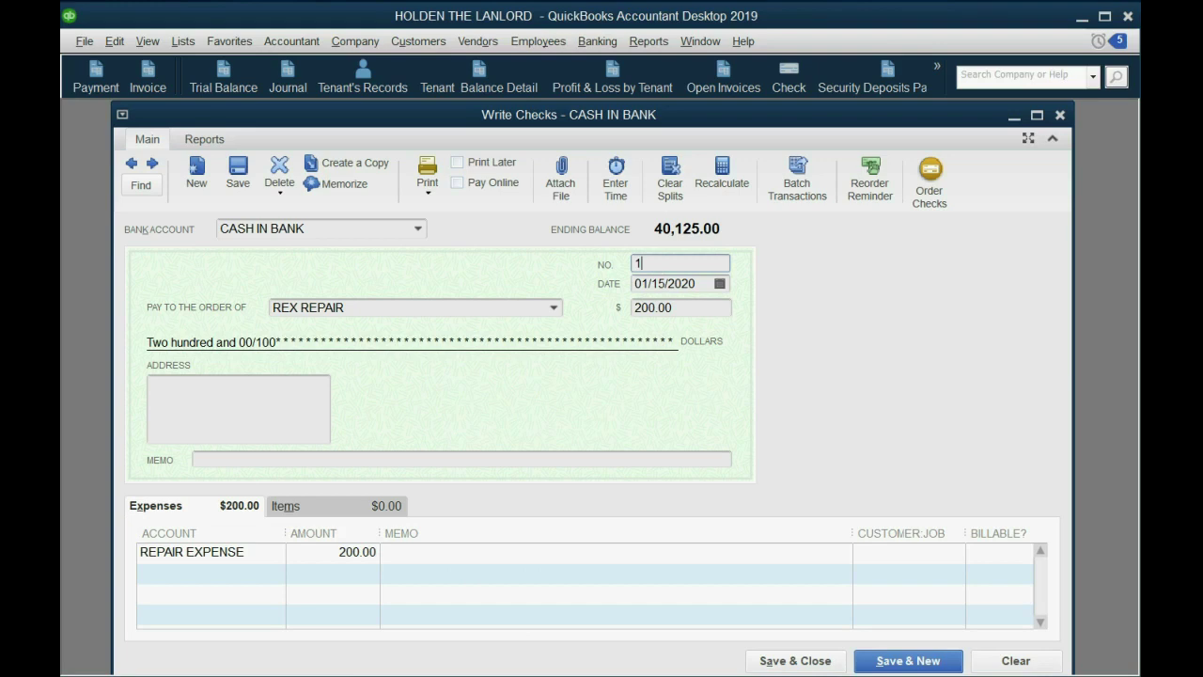
pyautogui.write('787')
pyautogui.click(893, 554)
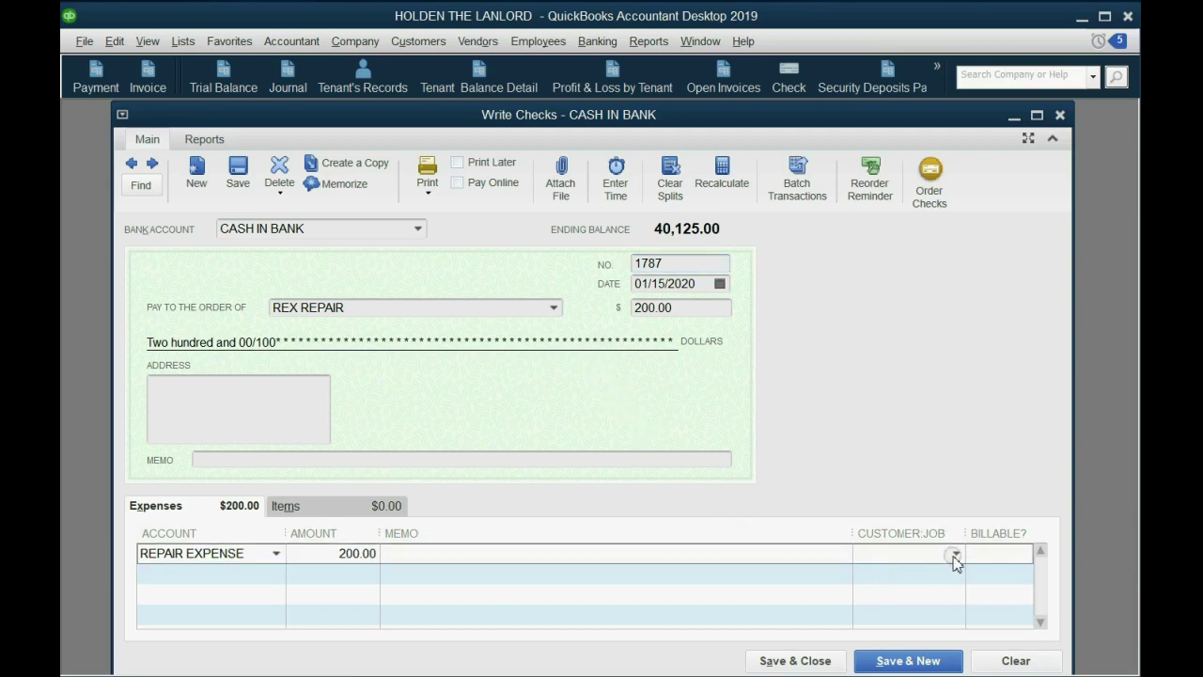
pyautogui.click(955, 558)
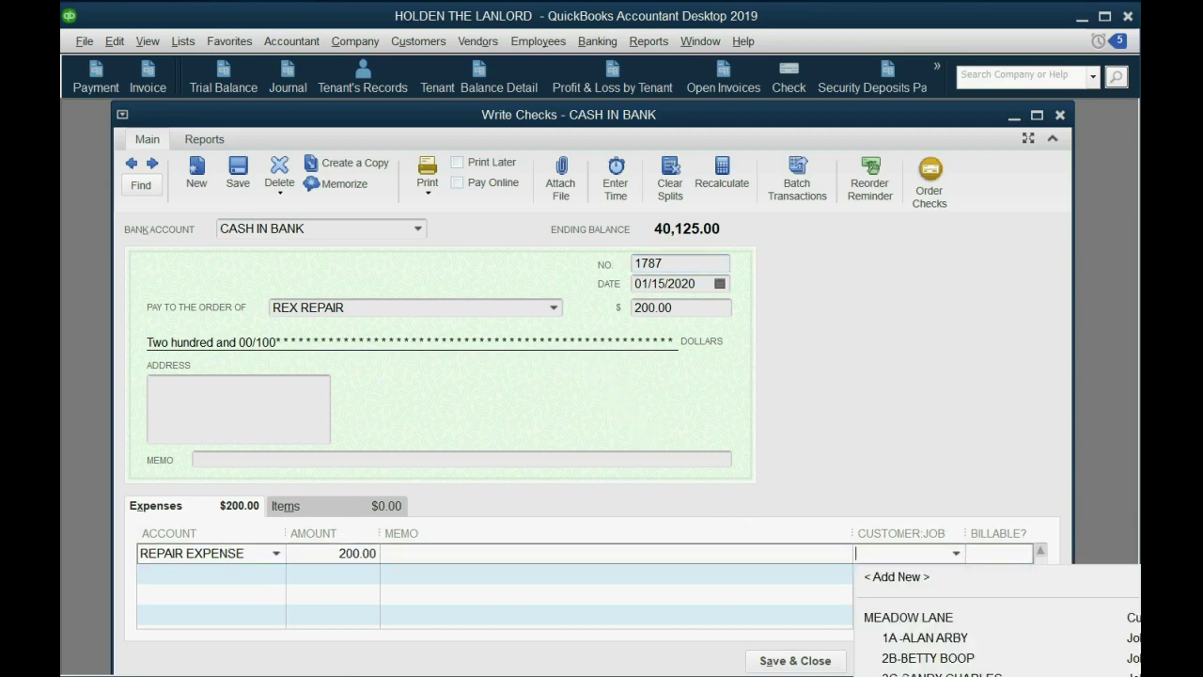
pyautogui.write('p')
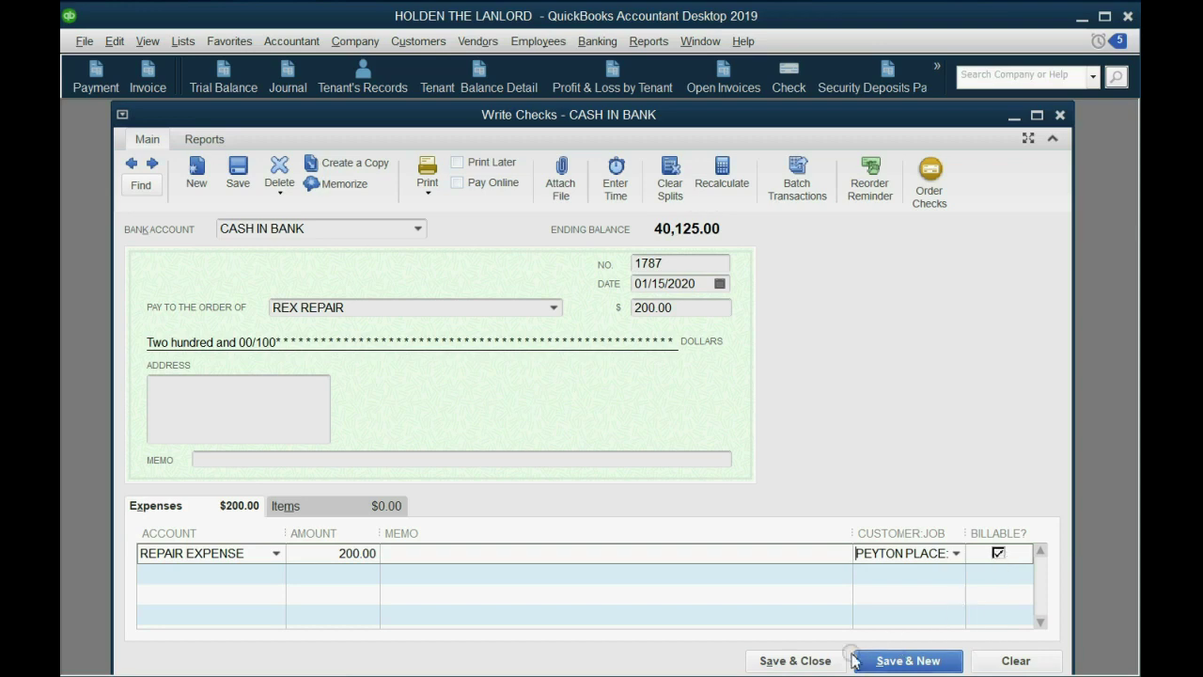
pyautogui.click(813, 661)
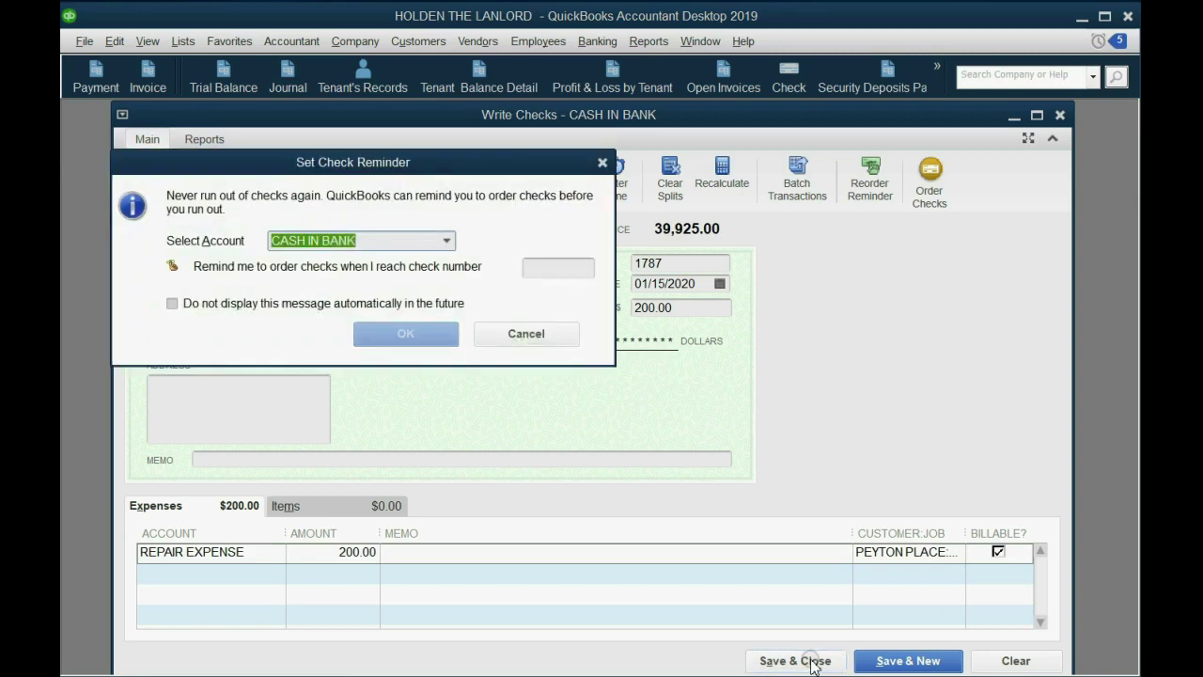
pyautogui.click(516, 335)
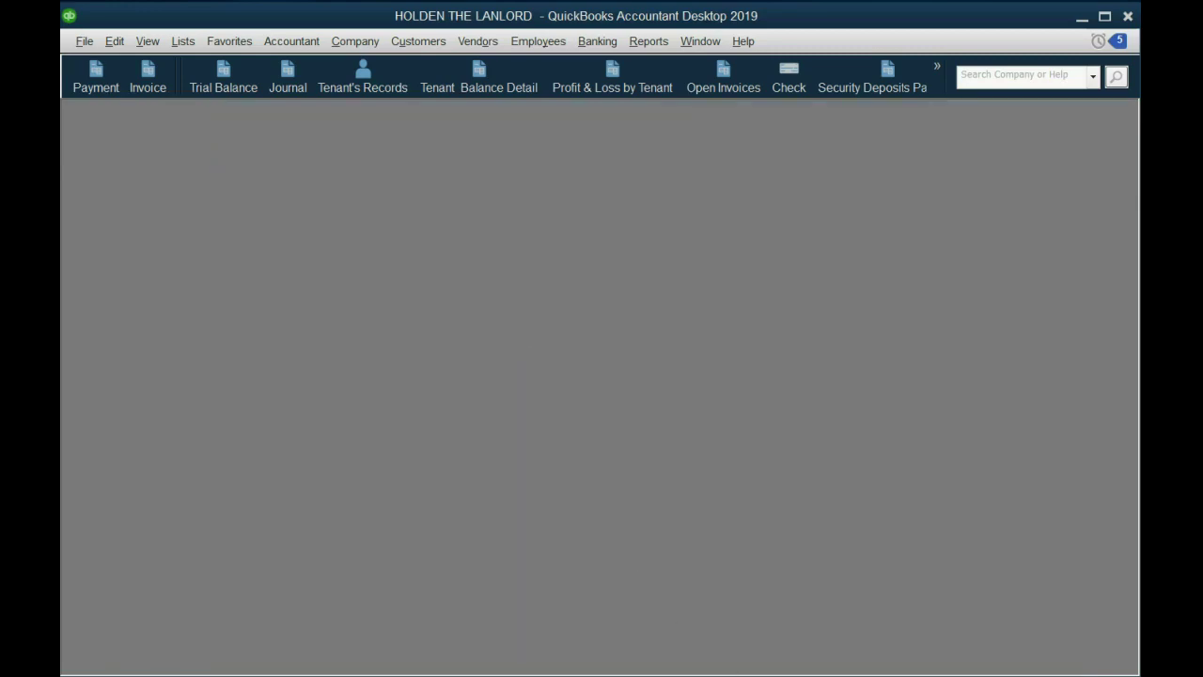
# - Reveal slide 3's bullets on Gary moving out, January rent, and applying the deposit
pyautogui.hotkey('alt', 'Tab')
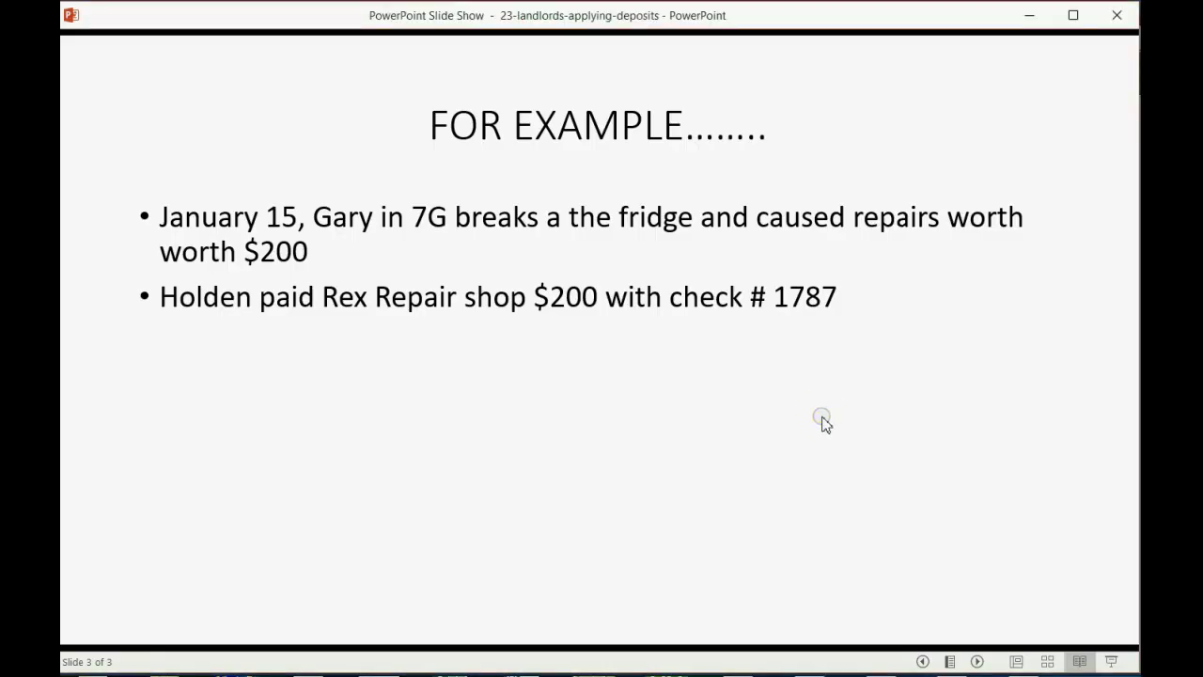
pyautogui.click(821, 423)
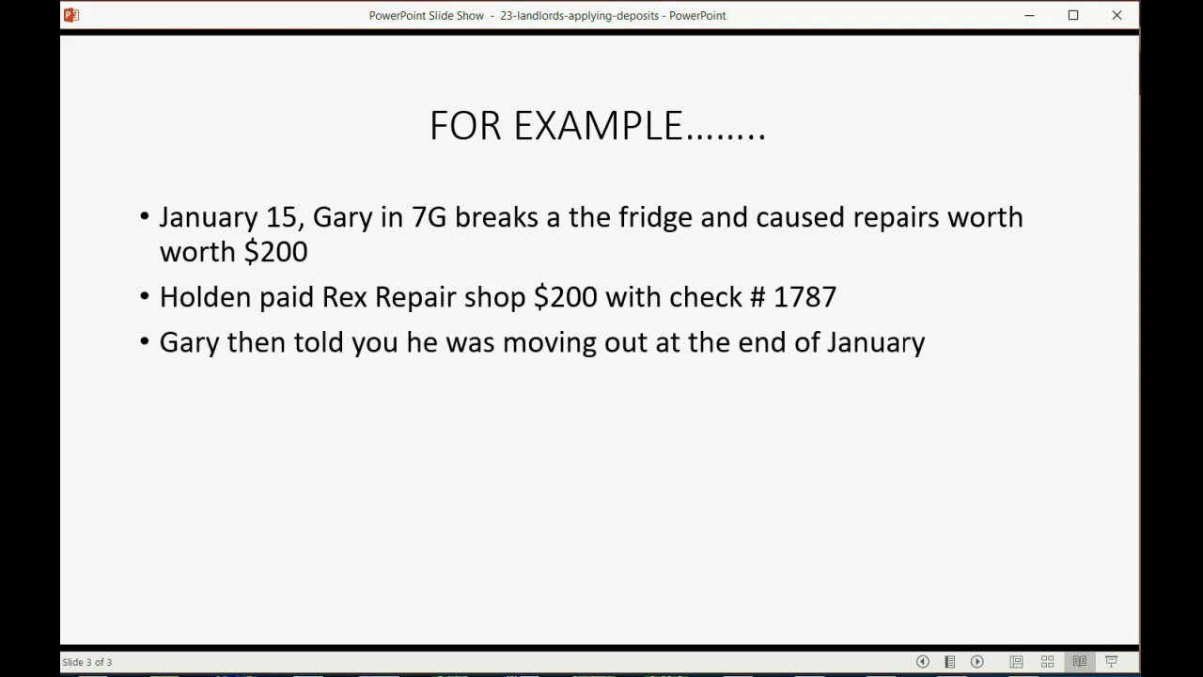
pyautogui.press('space')
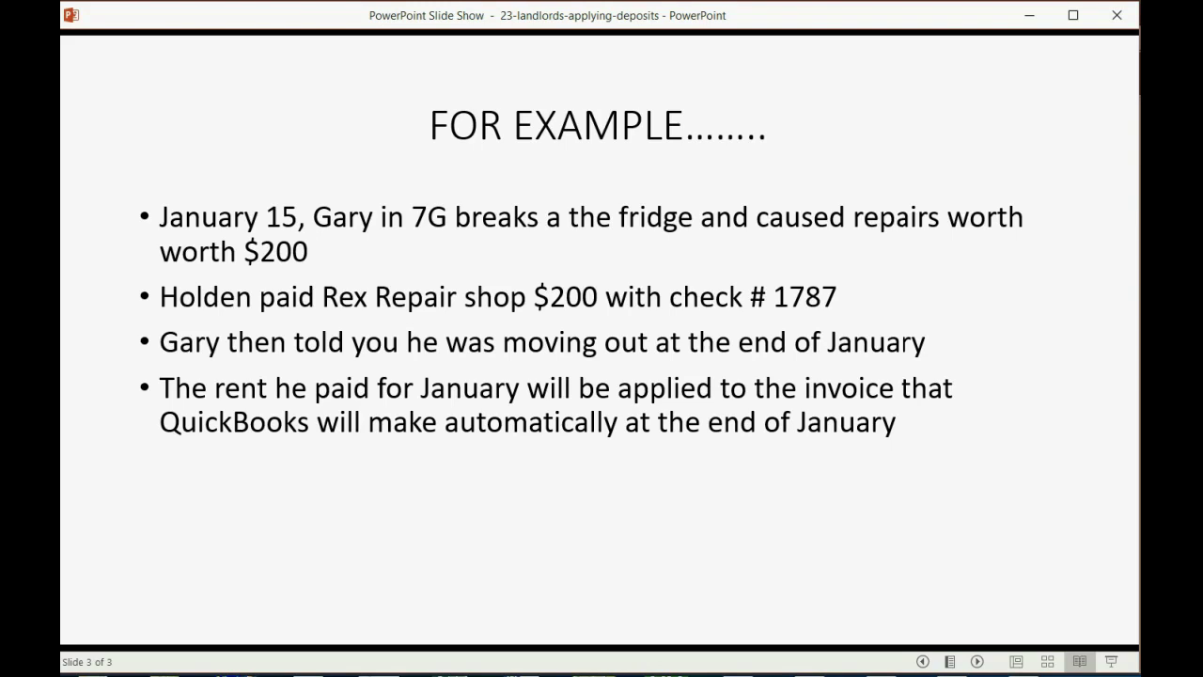
pyautogui.press('space')
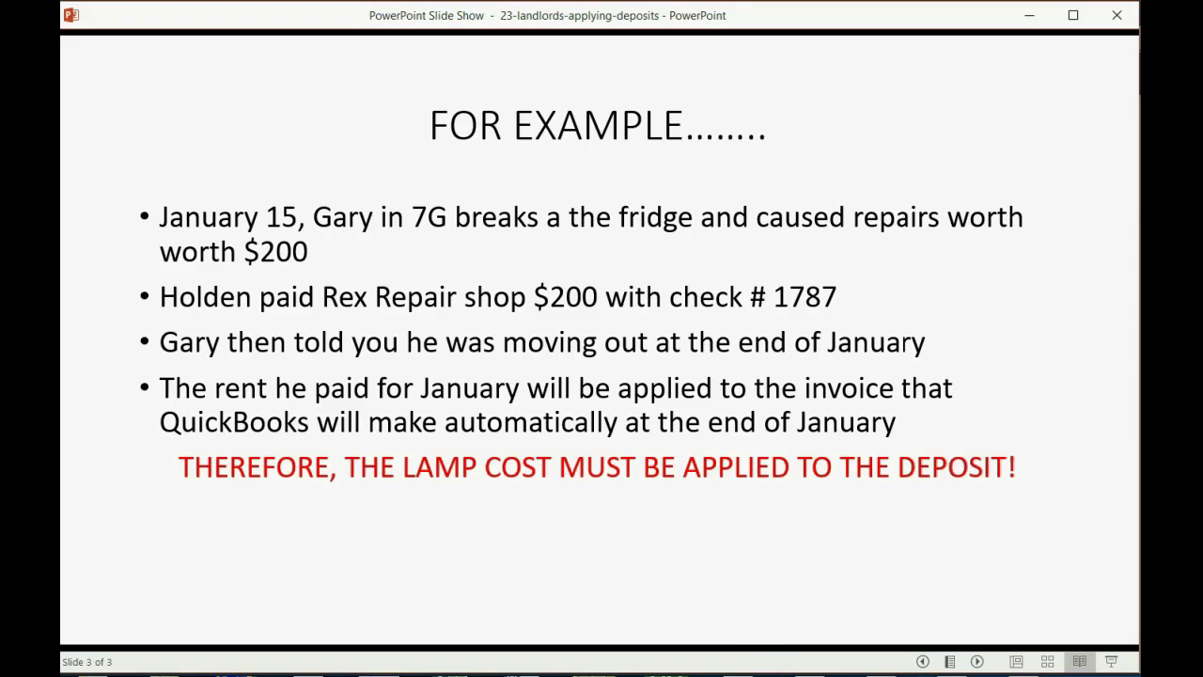
# - Start a new invoice for the 7G tenant customer:job
pyautogui.hotkey('alt', 'Tab')
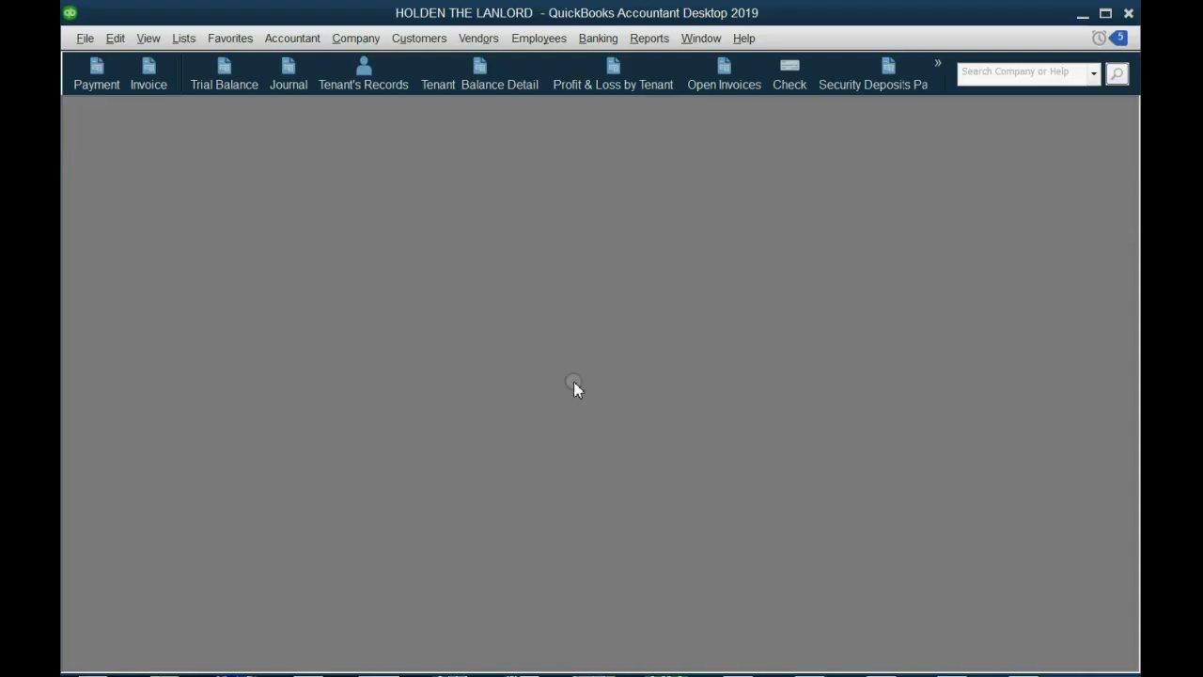
pyautogui.click(153, 84)
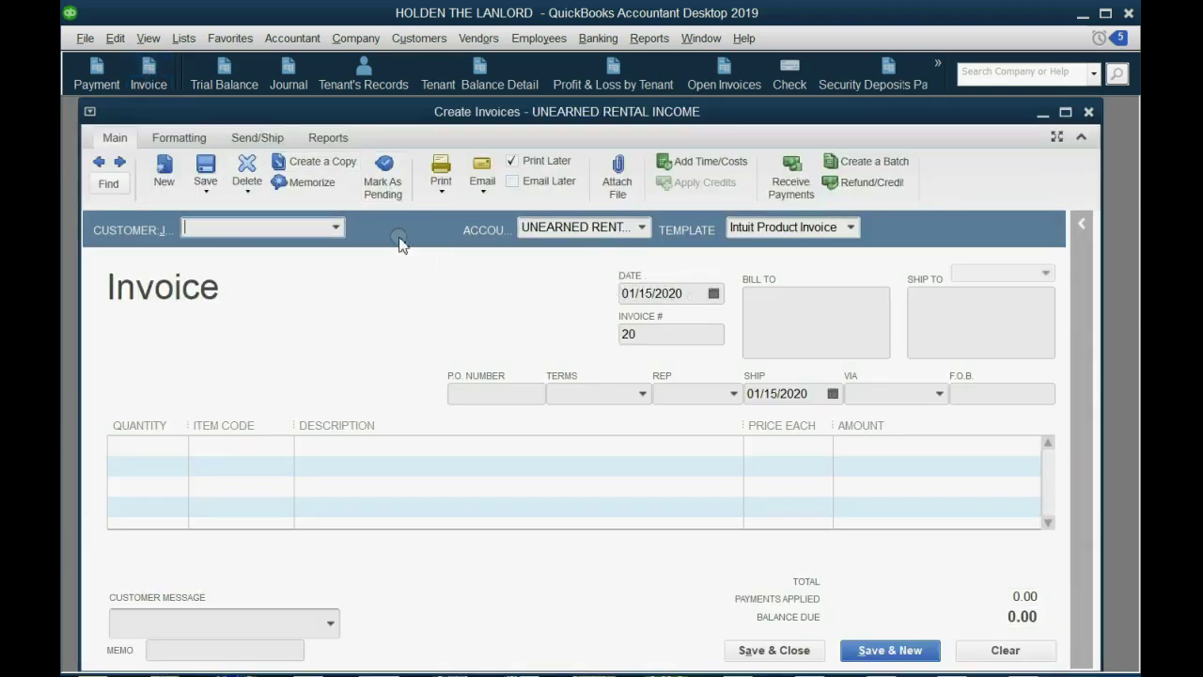
pyautogui.click(337, 227)
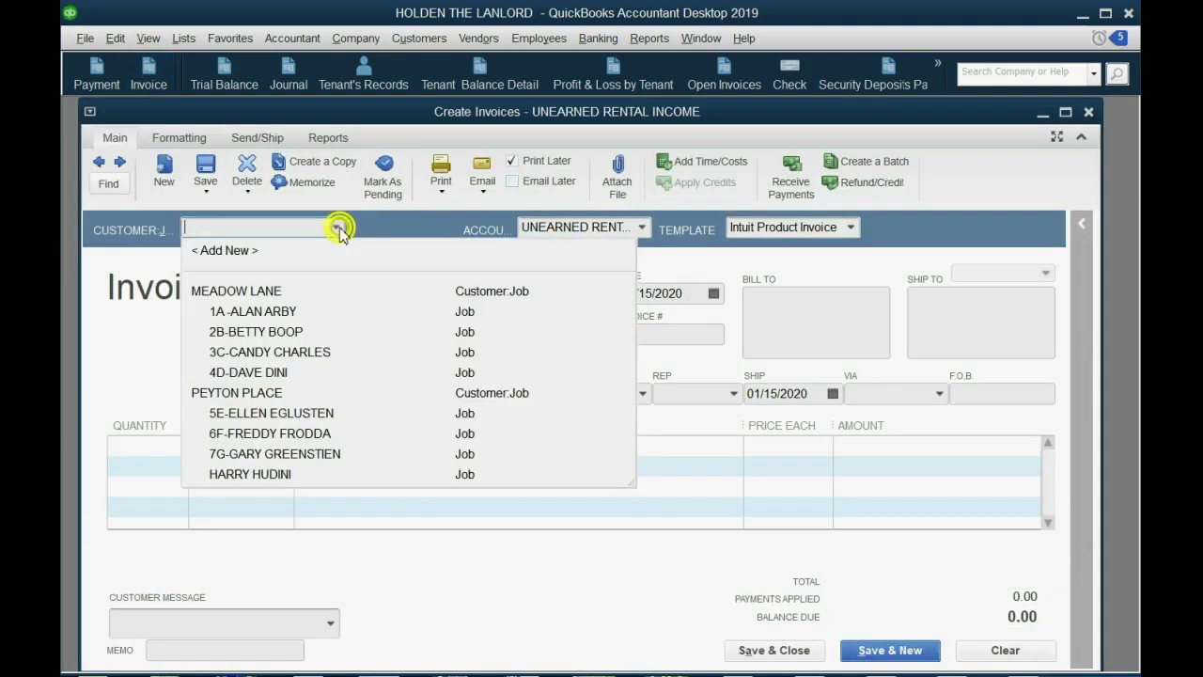
pyautogui.click(318, 455)
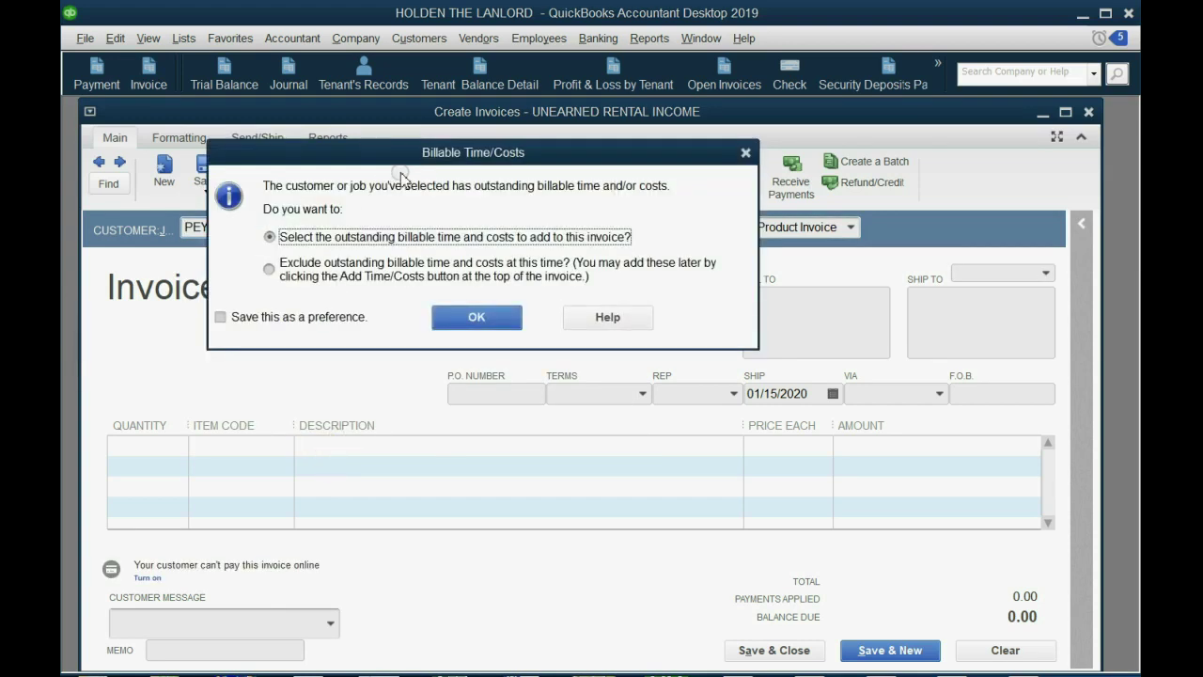
# - Add the billable REX REPAIR 200.00 expense to the invoice
pyautogui.click(521, 155)
pyautogui.click(476, 316)
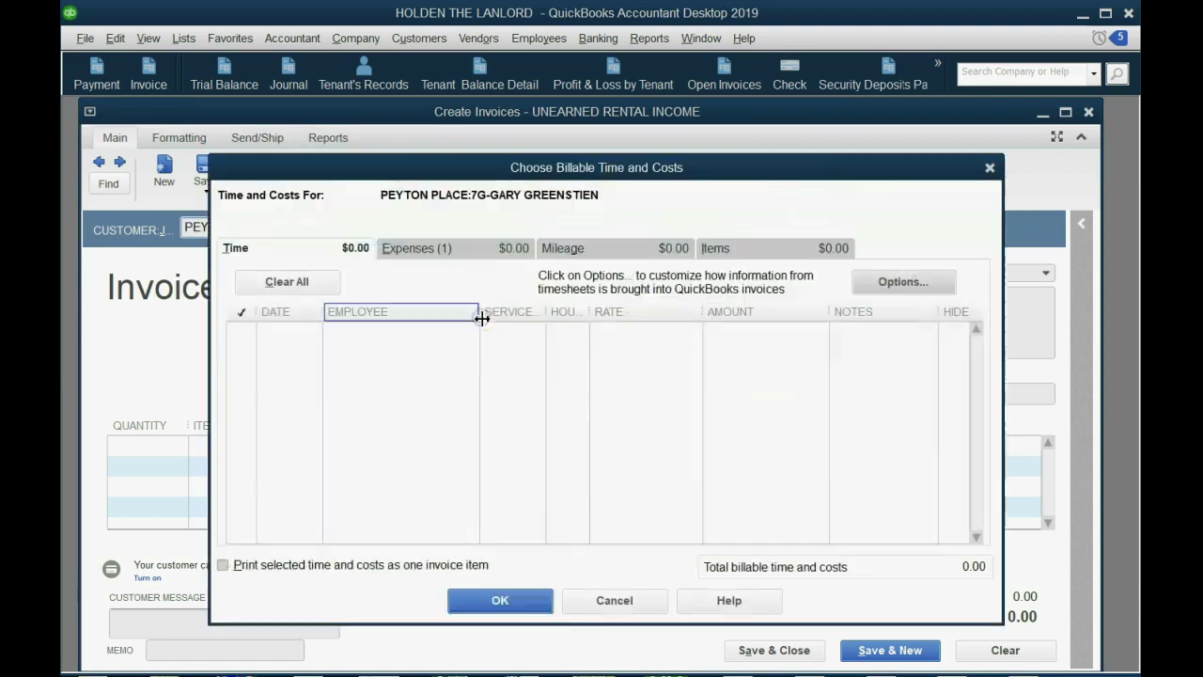
pyautogui.click(473, 262)
pyautogui.click(246, 340)
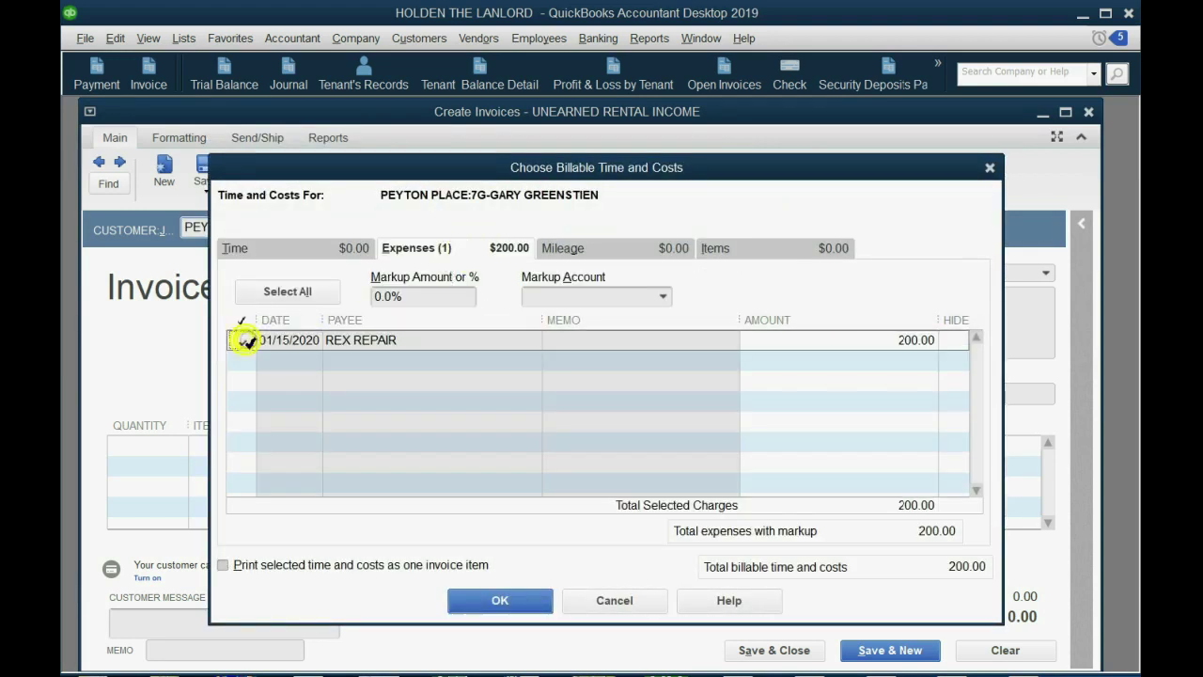
pyautogui.click(490, 602)
pyautogui.click(489, 602)
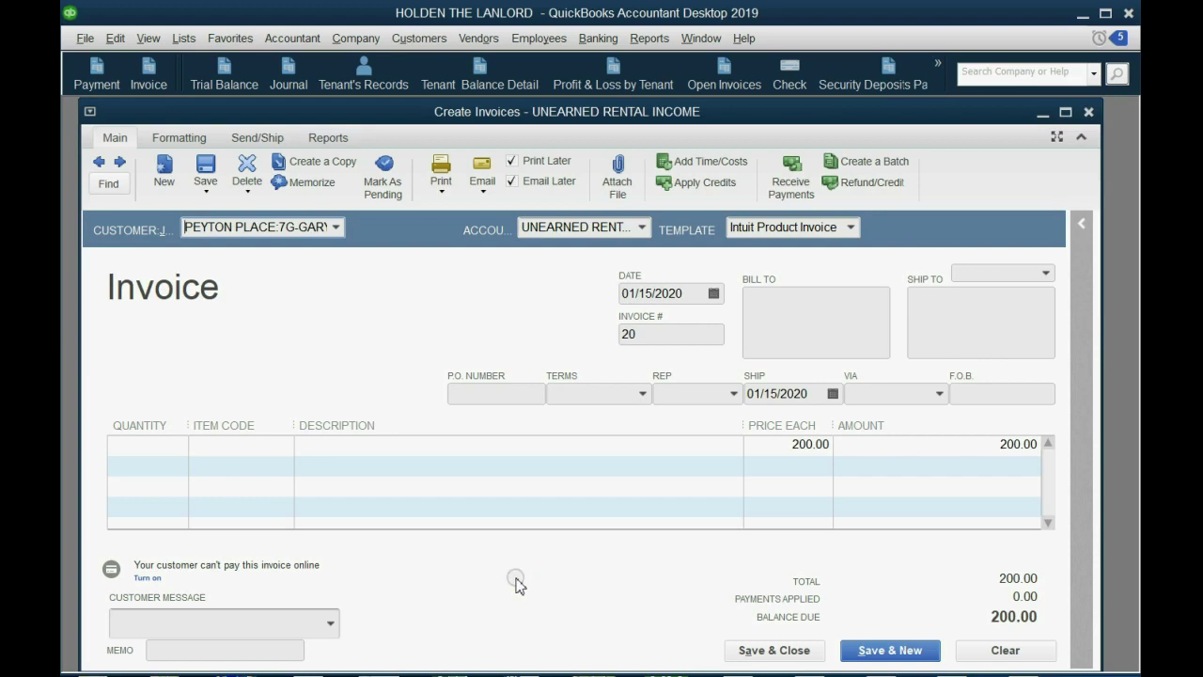
# - Post the invoice to SECURITY DEPOSITS PAYABLE and save it
pyautogui.click(643, 227)
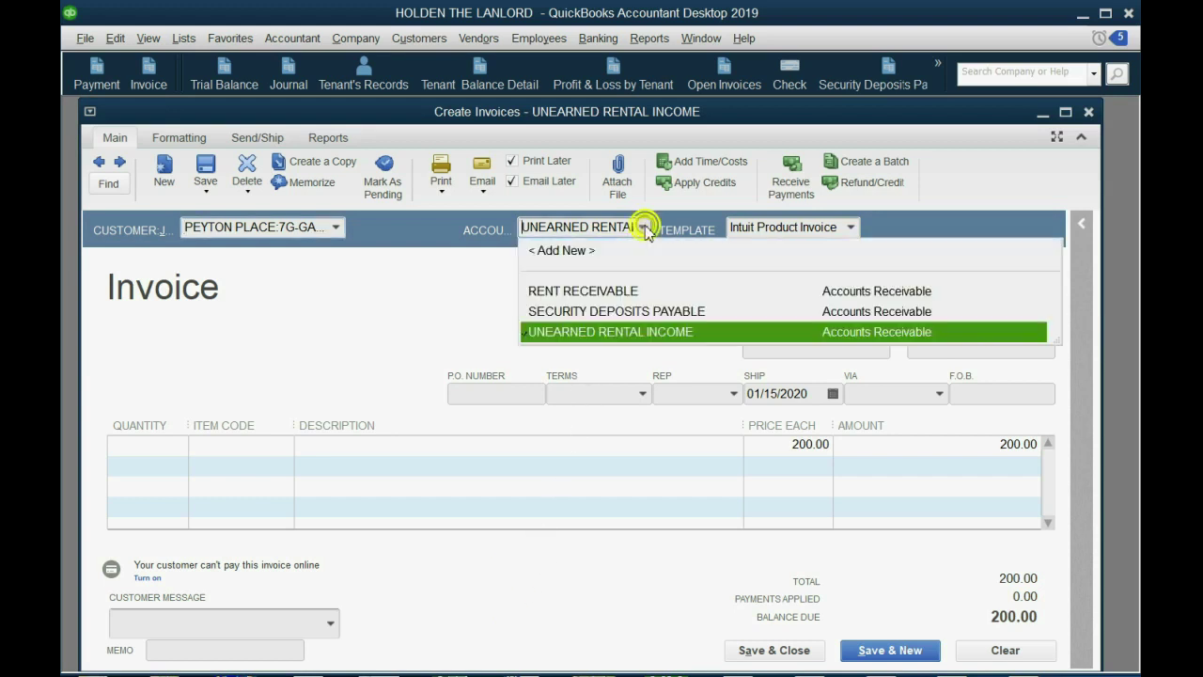
pyautogui.click(655, 313)
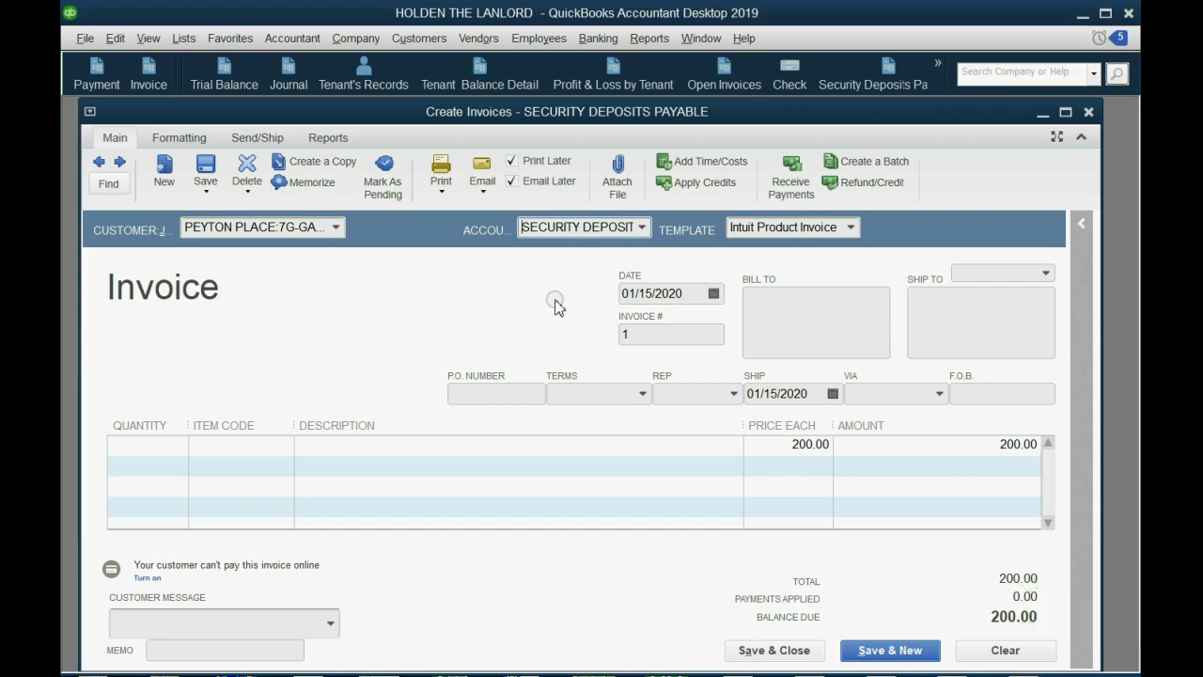
pyautogui.click(768, 652)
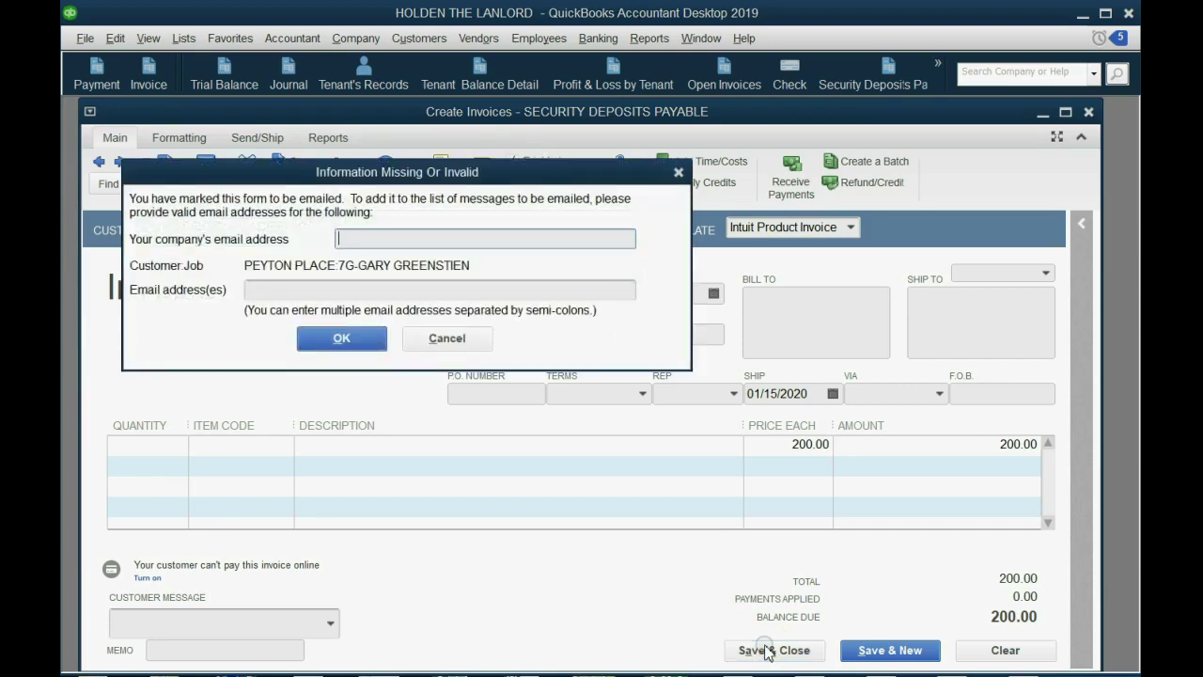
# - Skip the email address prompts and save the invoice without emailing
pyautogui.click(368, 344)
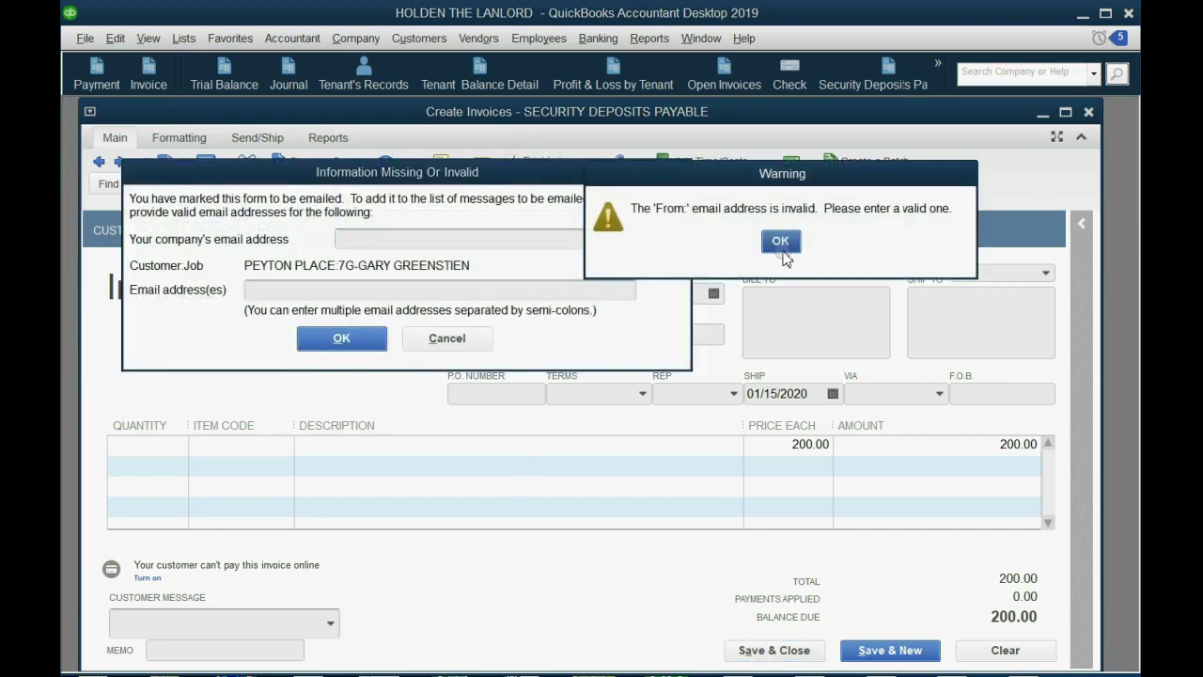
pyautogui.click(783, 248)
pyautogui.click(456, 338)
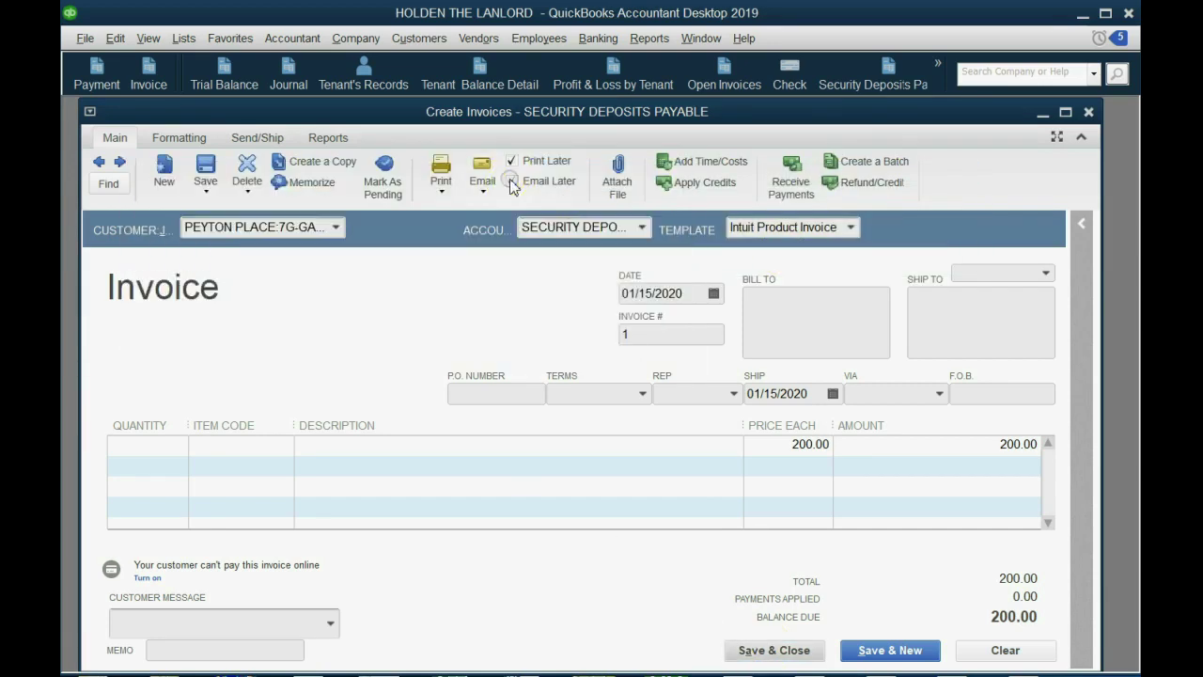
pyautogui.click(774, 648)
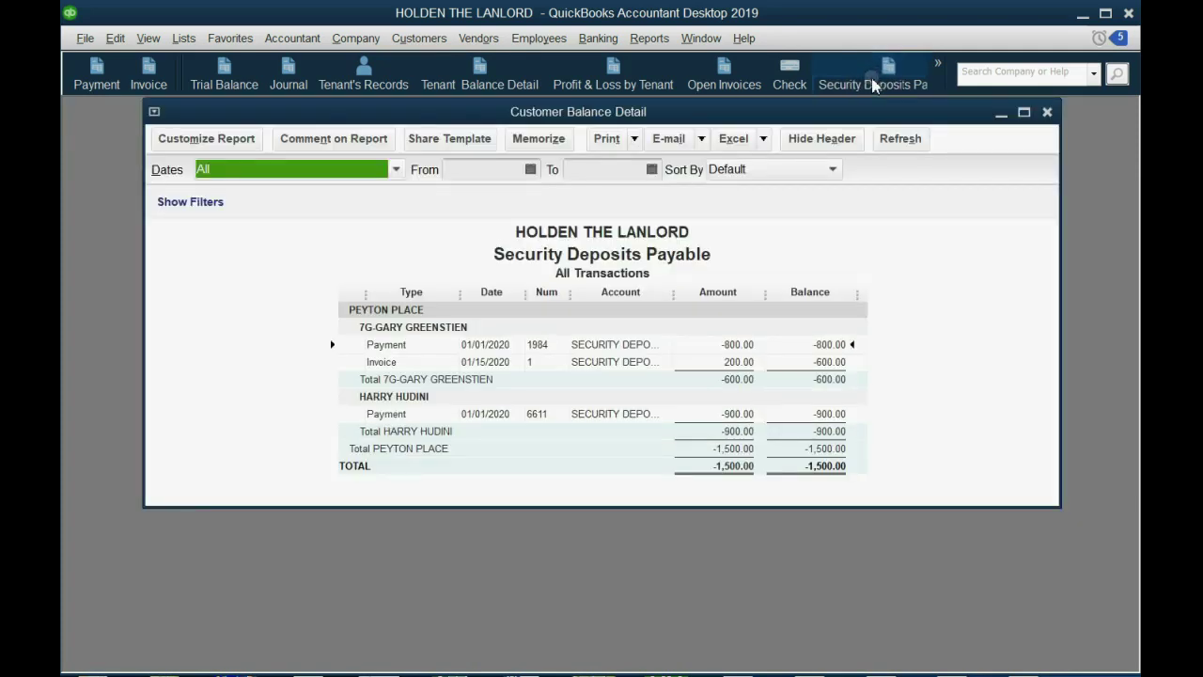
# - Reopen invoice 1 from its 200.00 line in the Security Deposits Payable report
pyautogui.click(742, 346)
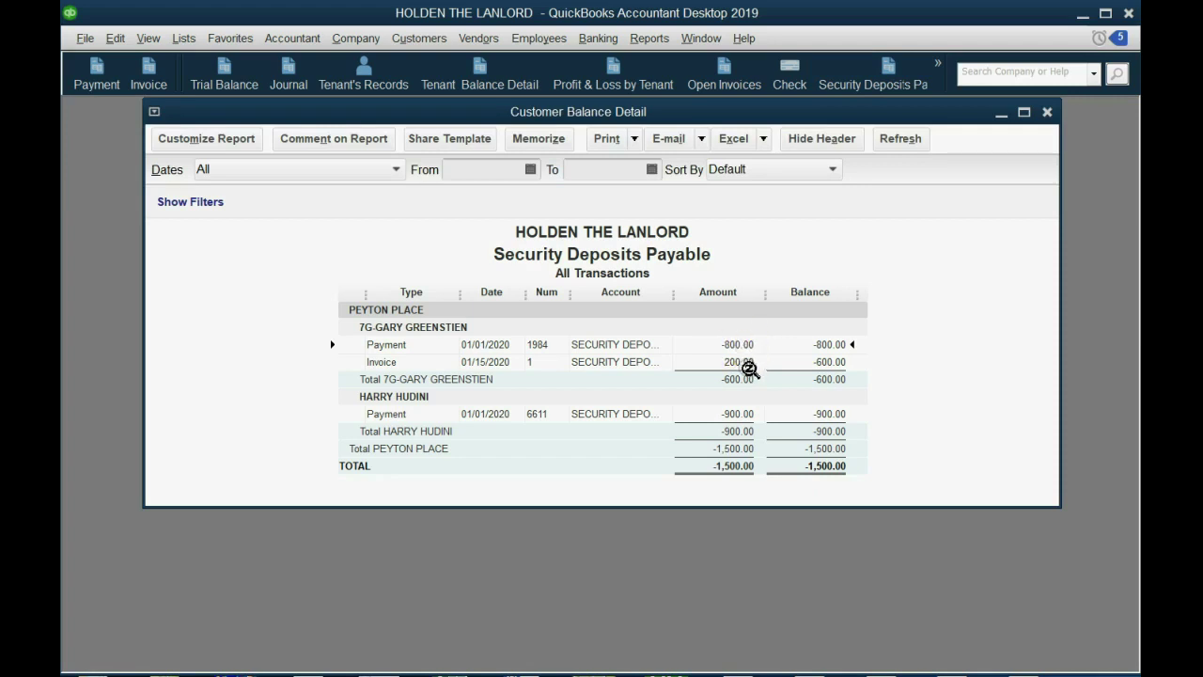
pyautogui.click(749, 367)
pyautogui.click(637, 366)
pyautogui.doubleClick(636, 367)
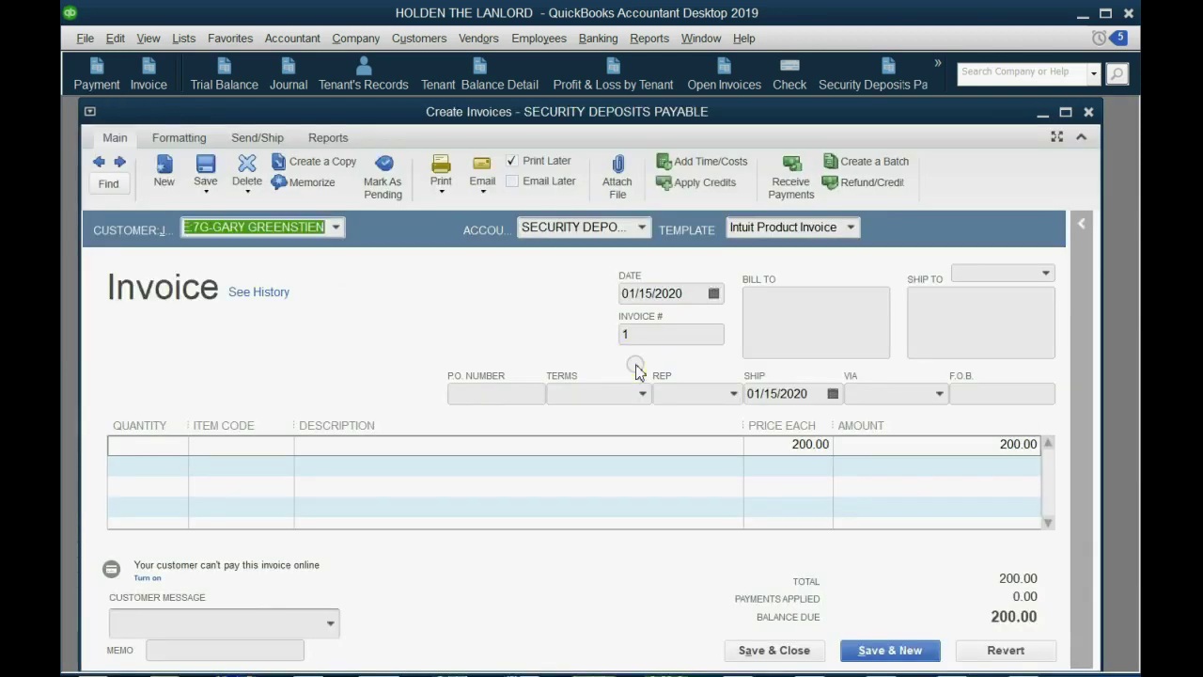